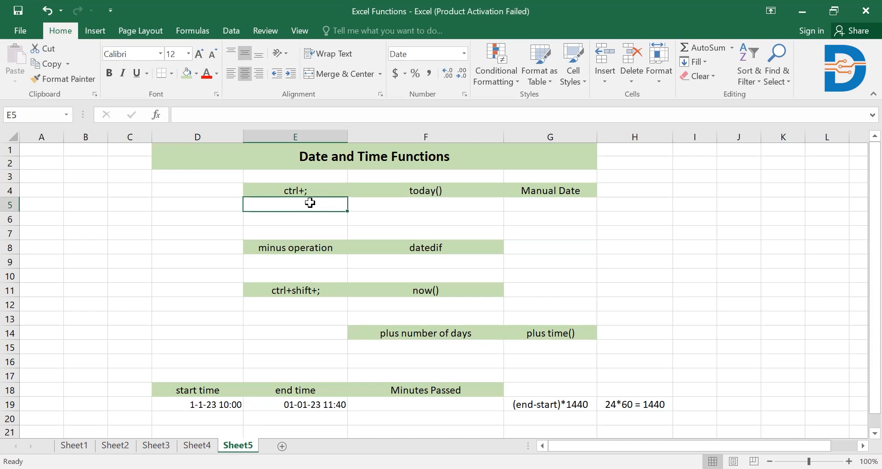
# Step: Insert the current date as a static value in E5 and enter the formula =today() in F5
pyautogui.hotkey('ctrl', ';')
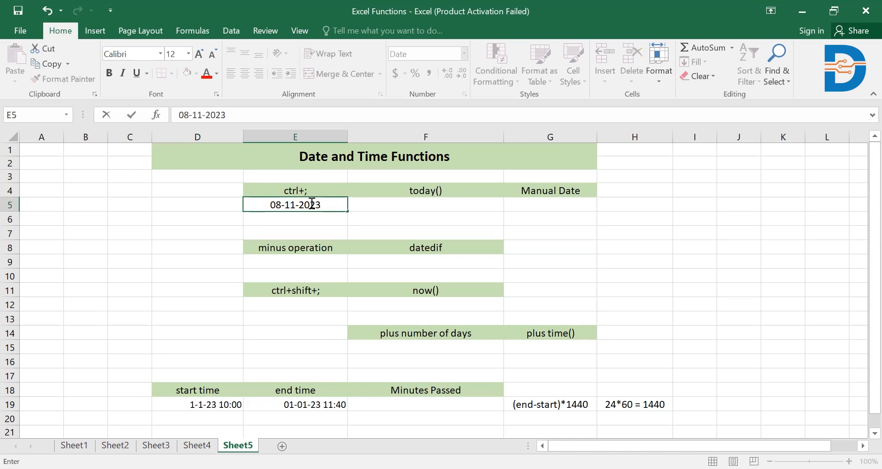
pyautogui.click(396, 205)
pyautogui.write('=')
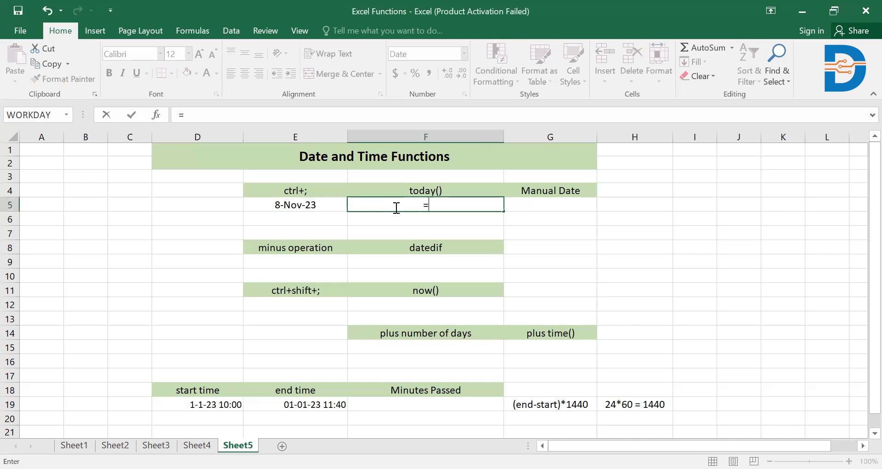
pyautogui.write('today()')
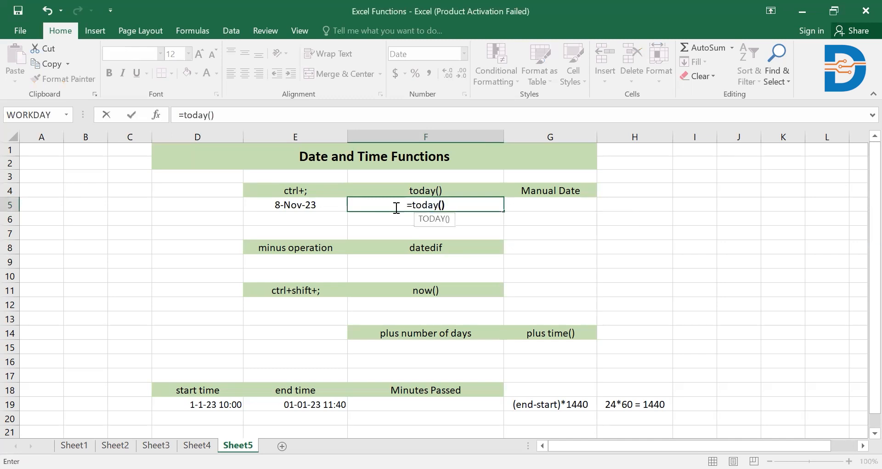
pyautogui.press('Return')
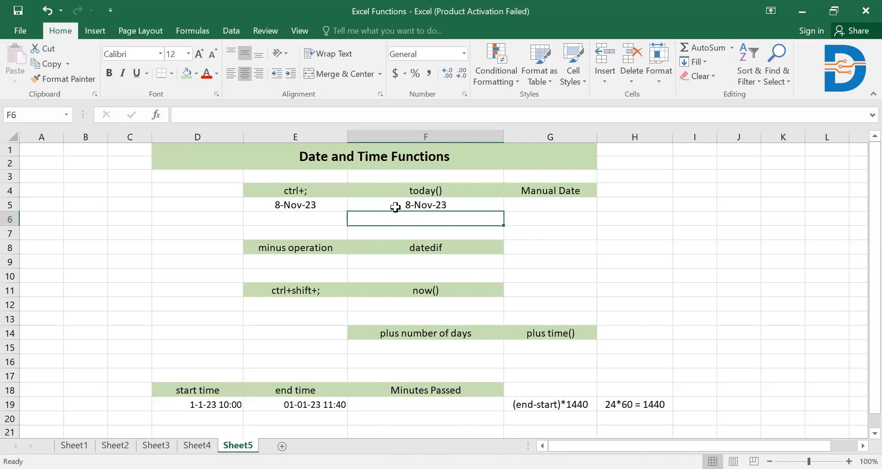
# Step: Enter the note "Date will never get updated" in E6 beneath the static date
pyautogui.click(291, 206)
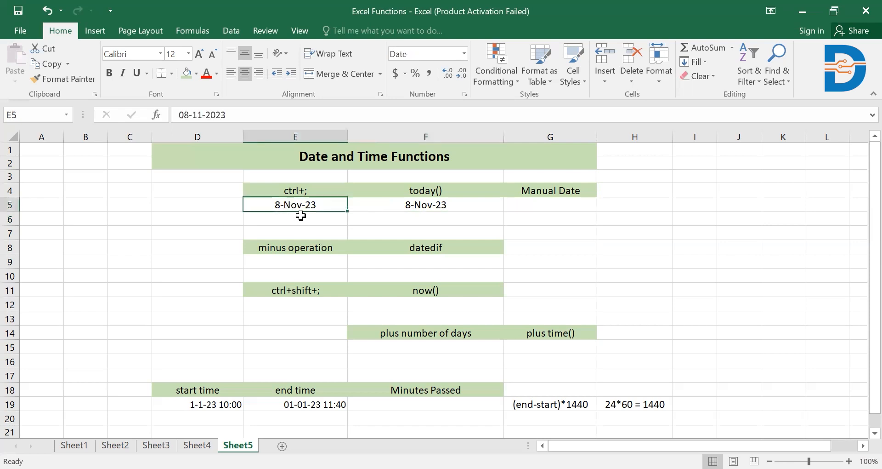
pyautogui.click(301, 215)
pyautogui.write('Once')
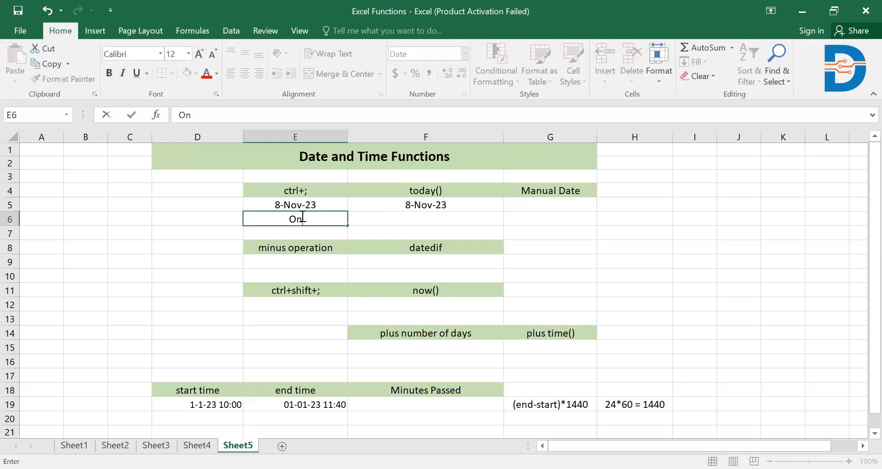
pyautogui.press('BackSpace')
pyautogui.press('BackSpace')
pyautogui.press('BackSpace')
pyautogui.press('BackSpace')
pyautogui.write('Time')
pyautogui.press('BackSpace')
pyautogui.press('BackSpace')
pyautogui.press('BackSpace')
pyautogui.press('BackSpace')
pyautogui.write('Date will neer')
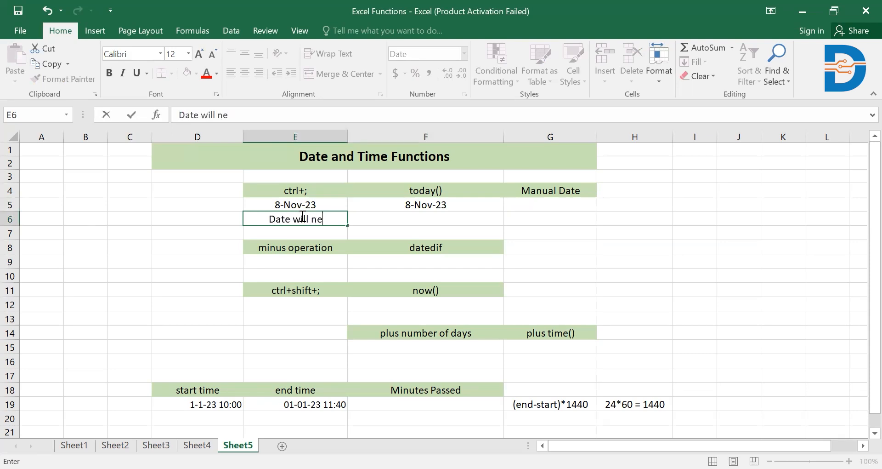
pyautogui.press('BackSpace')
pyautogui.press('BackSpace')
pyautogui.write('v')
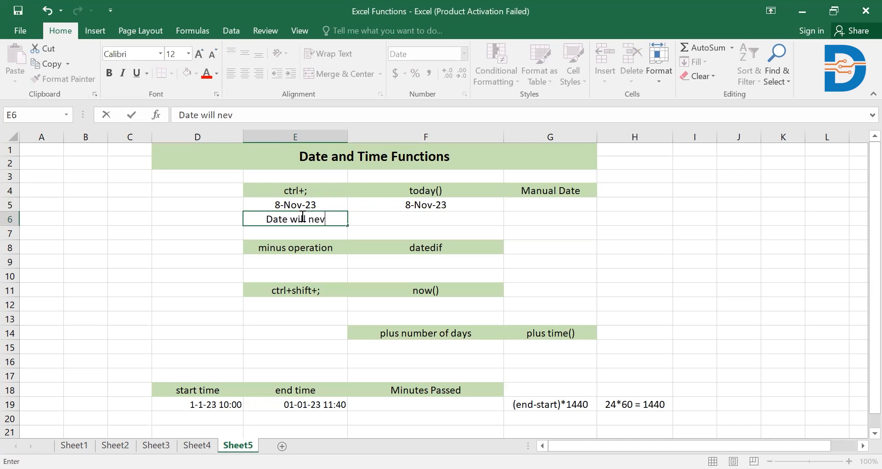
pyautogui.write('er get updated')
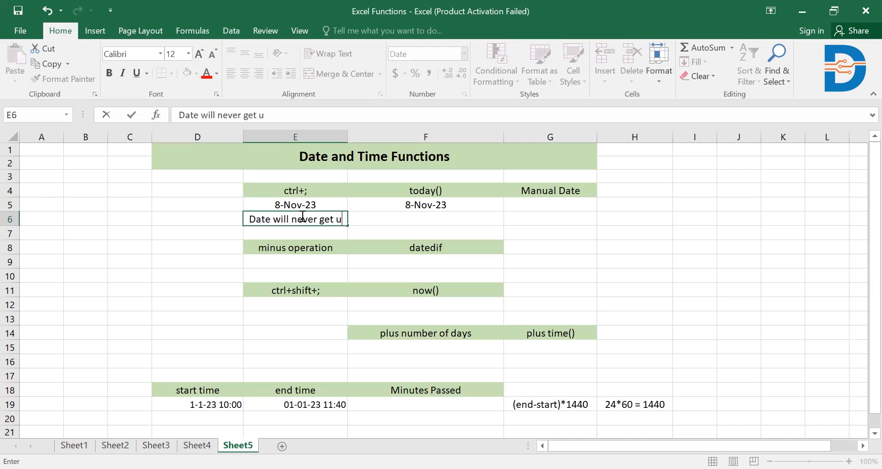
pyautogui.press('Return')
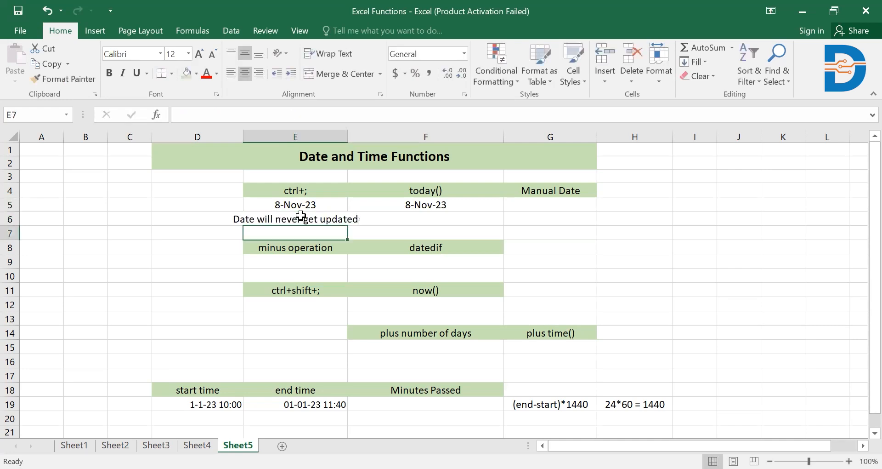
# Step: Enter the note "Date will be updated" in F6 beneath the today() date
pyautogui.click(444, 220)
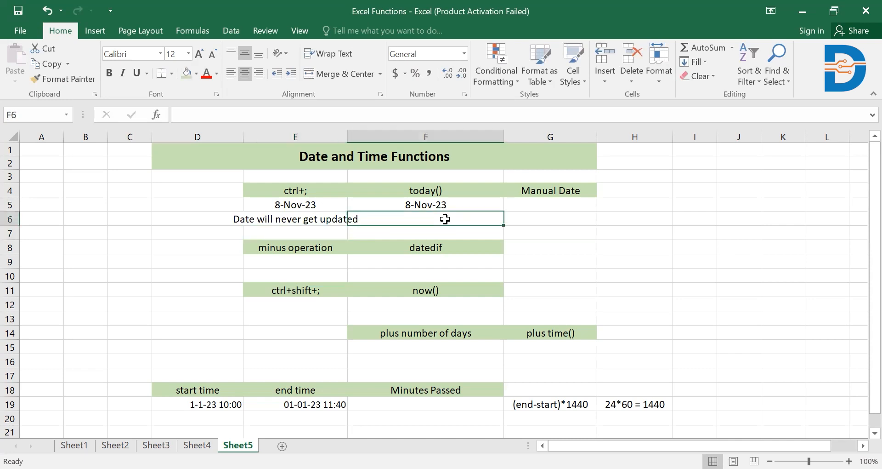
pyautogui.write('DAte')
pyautogui.press('BackSpace')
pyautogui.press('BackSpace')
pyautogui.press('BackSpace')
pyautogui.write('ate ')
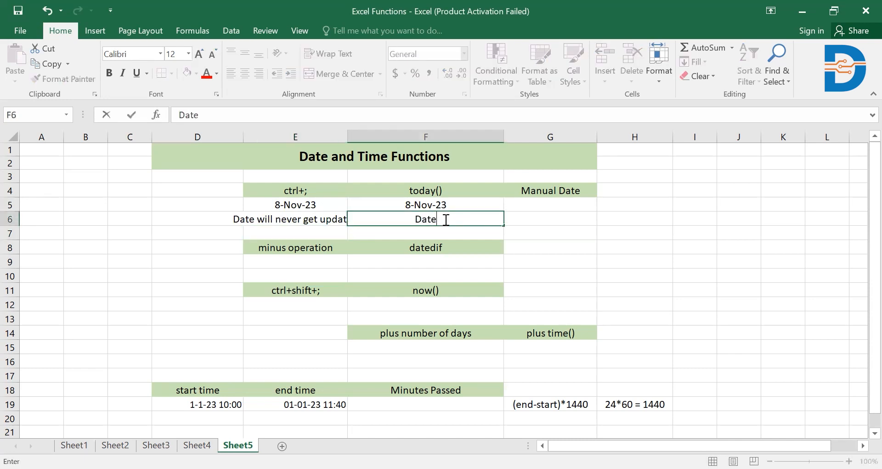
pyautogui.write('will be ')
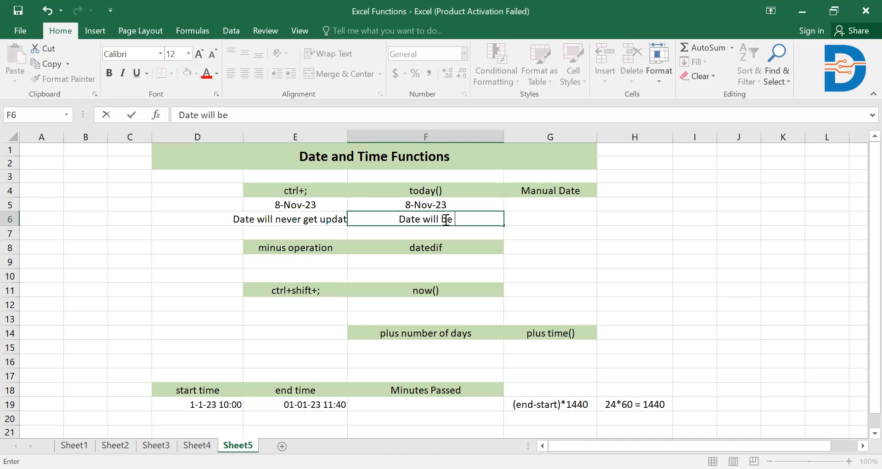
pyautogui.write('updated')
pyautogui.press('Return')
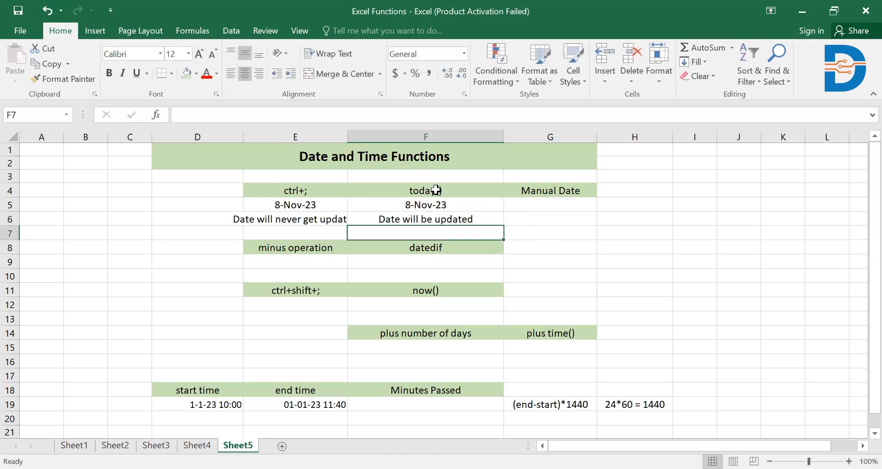
# Step: Enter the date 02-09-1998 in G5 under the Manual Date heading
pyautogui.click(422, 189)
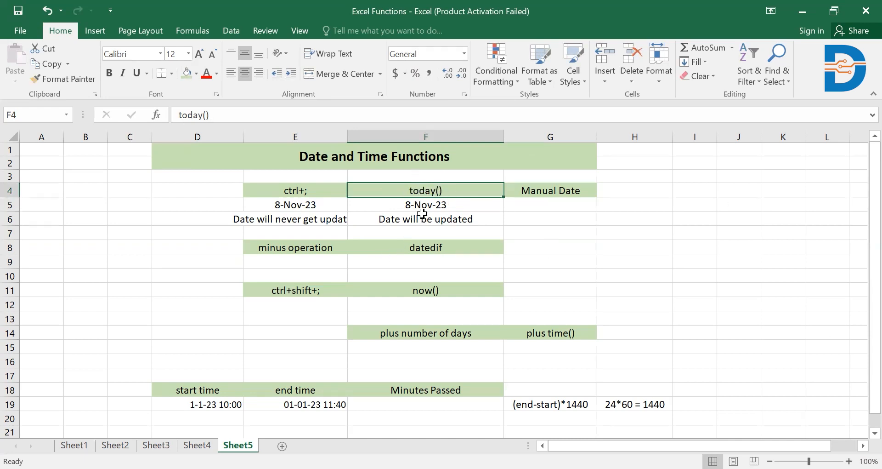
pyautogui.click(401, 223)
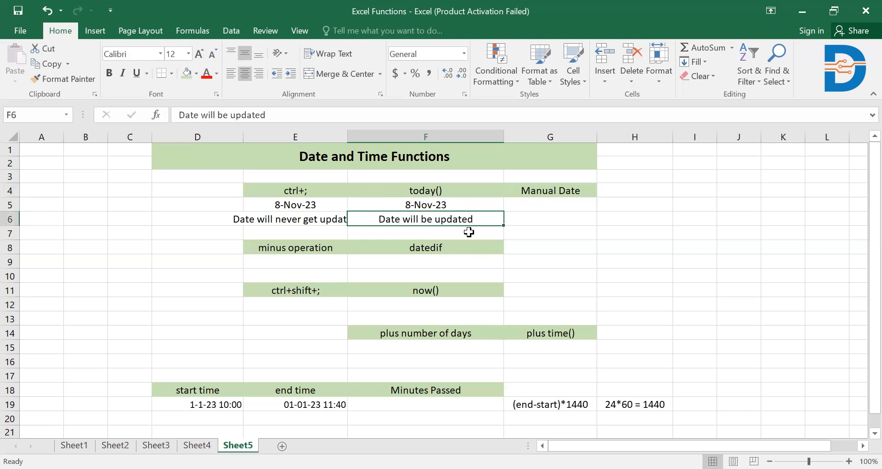
pyautogui.click(540, 209)
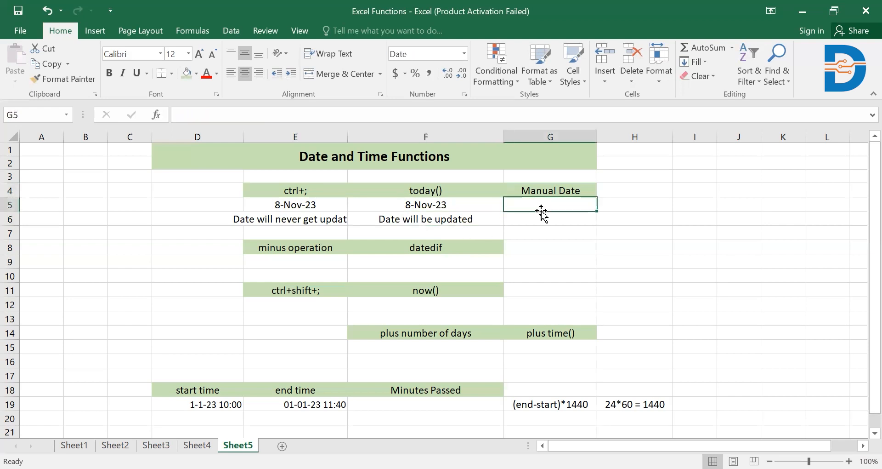
pyautogui.write('02-09-1998')
pyautogui.press('Return')
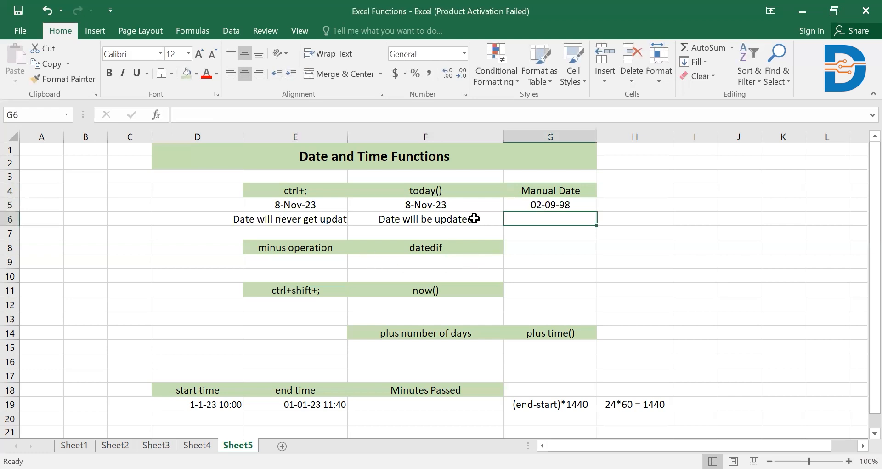
# Step: Subtract the manual date from today's date in E9 with =F5-G5 and enter the label "No of days" in E10
pyautogui.moveTo(461, 202); pyautogui.dragTo(539, 208)
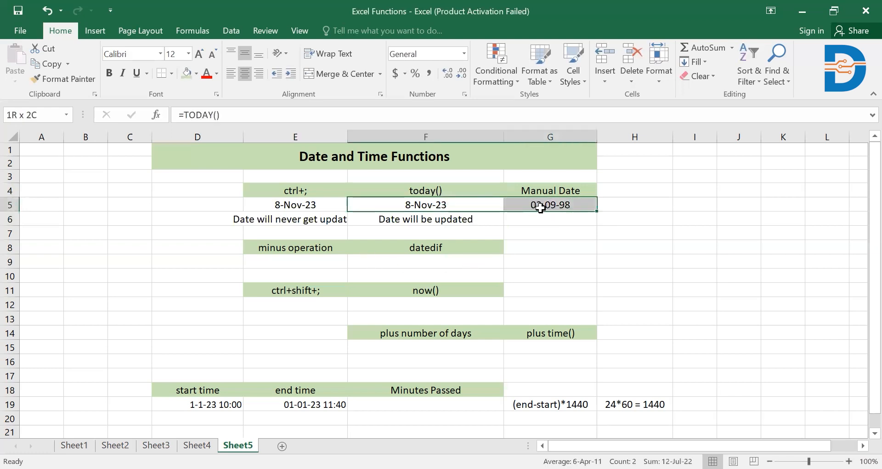
pyautogui.click(318, 262)
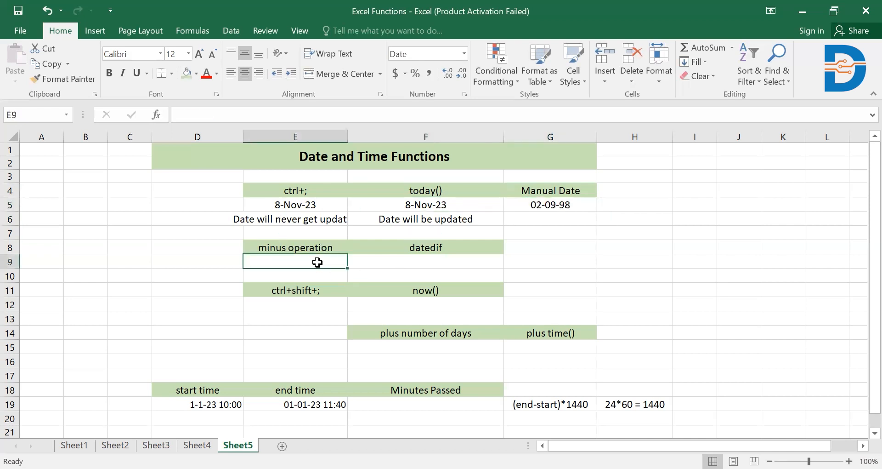
pyautogui.write('=')
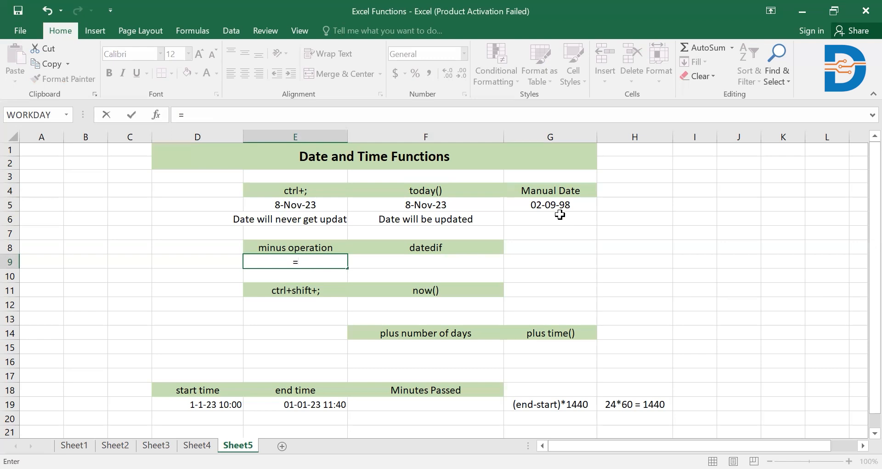
pyautogui.click(475, 205)
pyautogui.write('-')
pyautogui.click(565, 209)
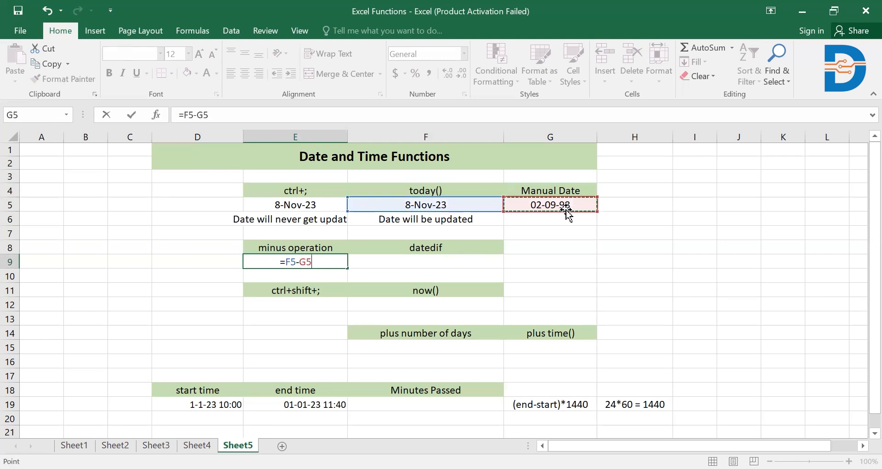
pyautogui.press('Return')
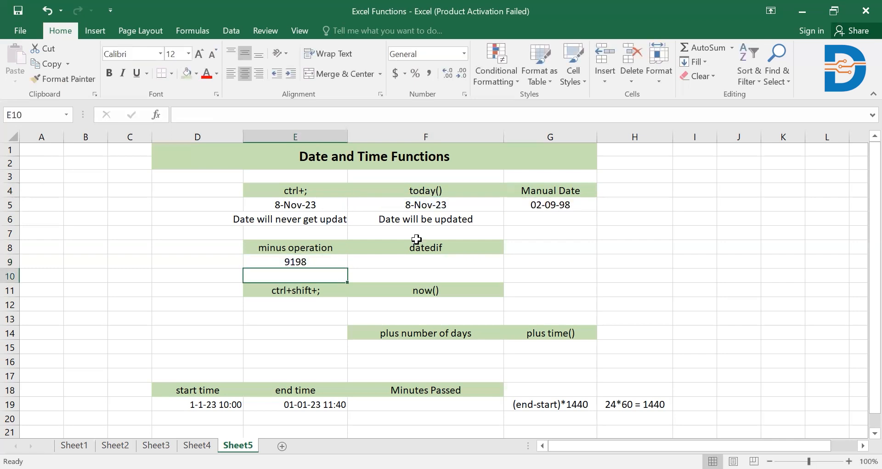
pyautogui.write('No of days')
pyautogui.press('Return')
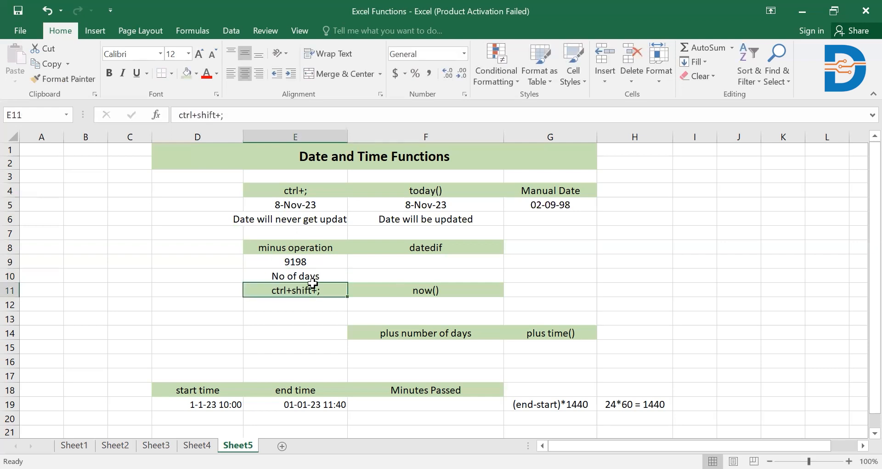
# Step: Calculate the full years between the manual date and today's date in F9 with =datedif(G5,F5,"y")
pyautogui.click(423, 263)
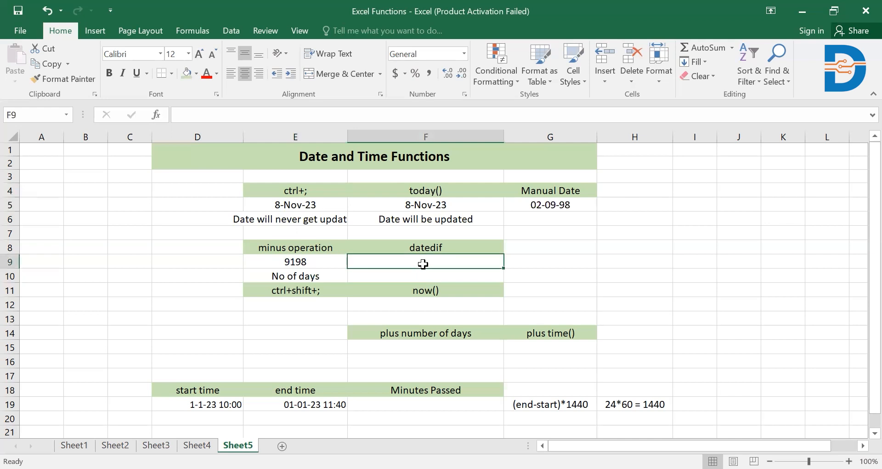
pyautogui.write('=')
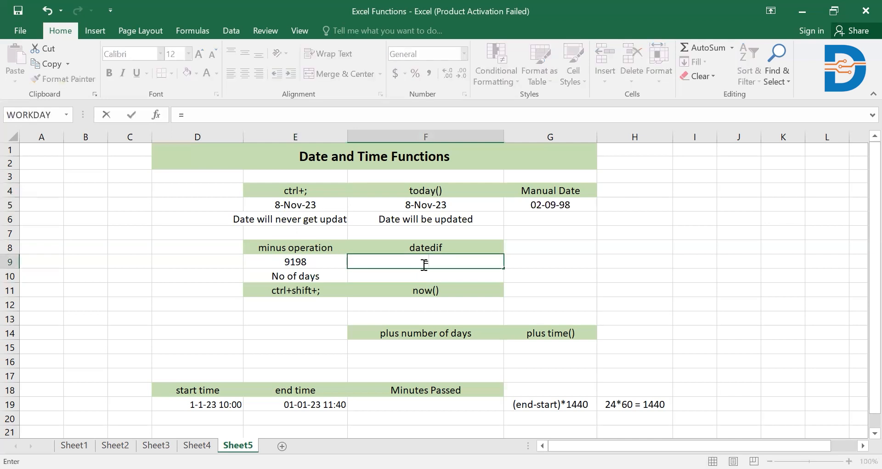
pyautogui.write('date')
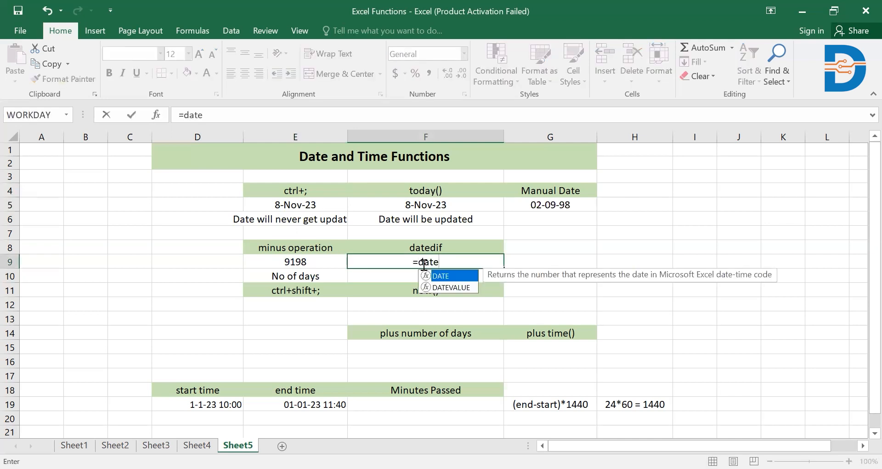
pyautogui.write('dif(')
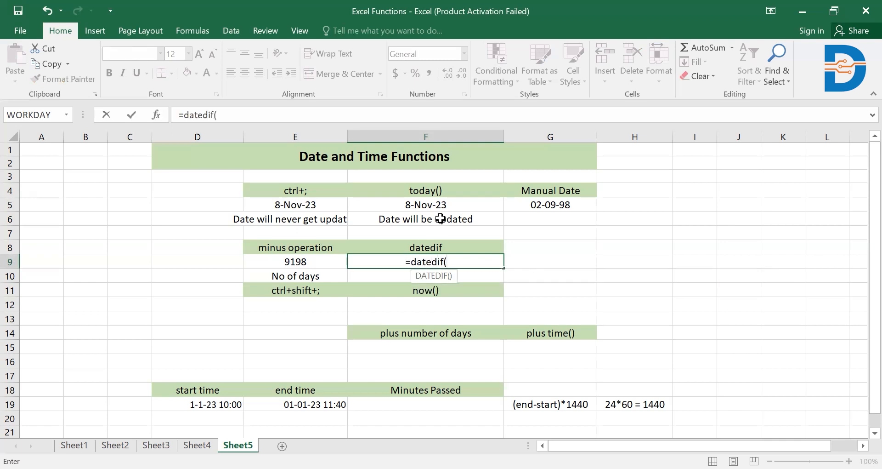
pyautogui.click(515, 202)
pyautogui.write(',')
pyautogui.click(487, 201)
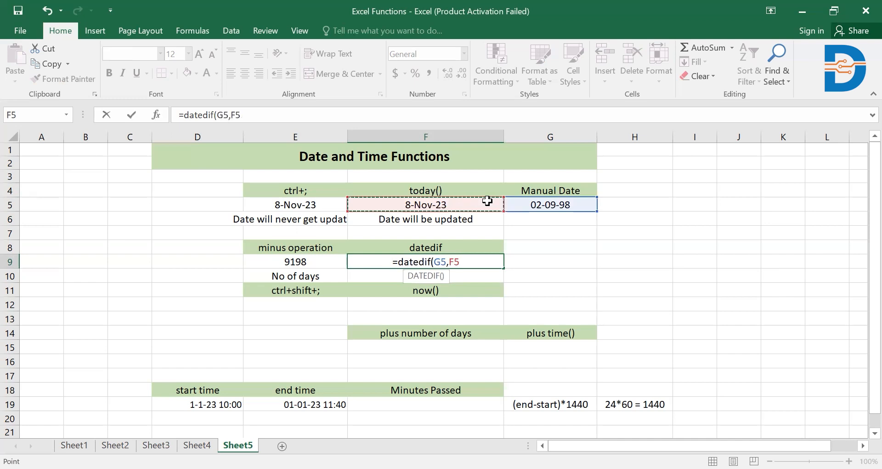
pyautogui.write(',')
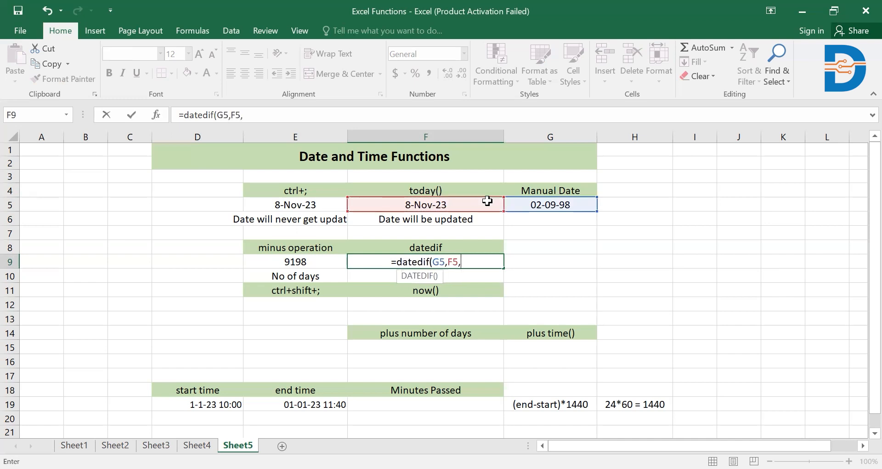
pyautogui.write('"y")')
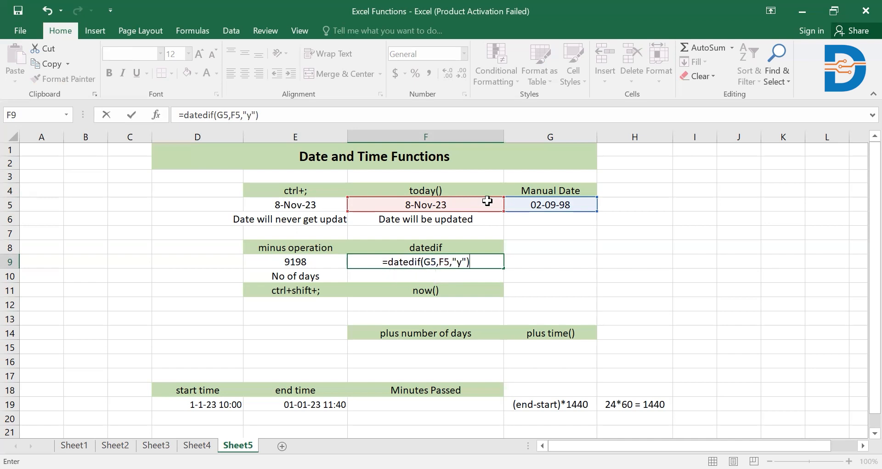
pyautogui.press('Return')
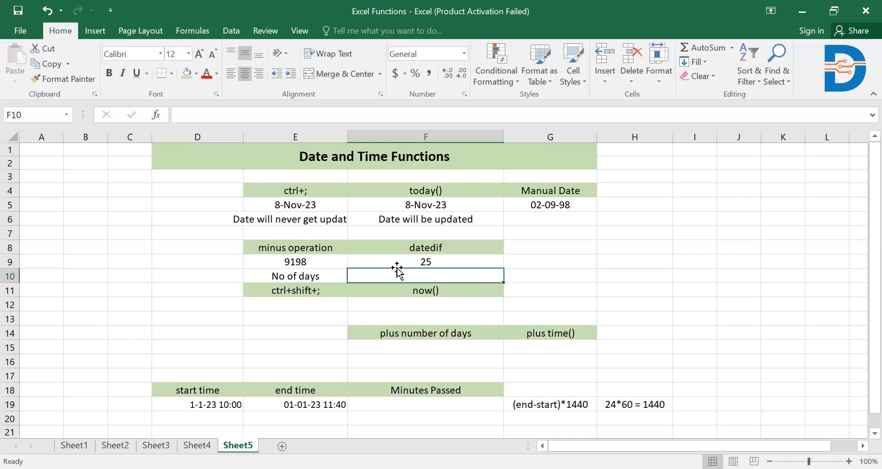
# Step: Change the unit in the F9 DATEDIF formula to "m" so that it counts months
pyautogui.doubleClick(449, 261)
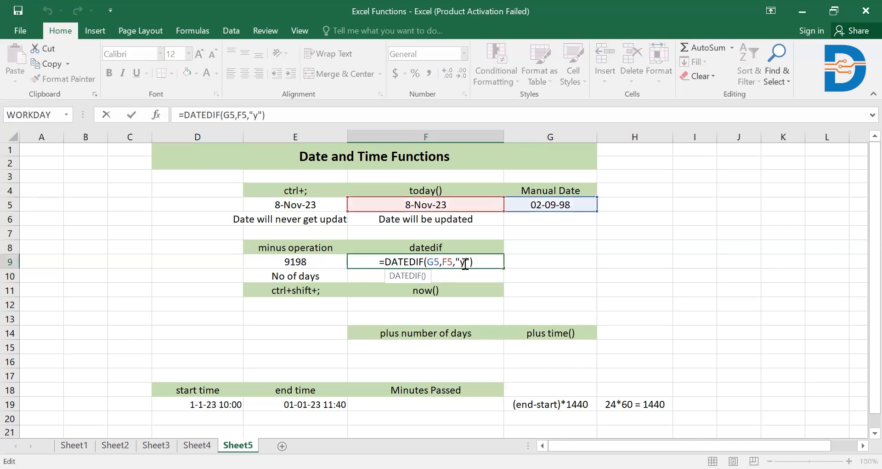
pyautogui.press('BackSpace')
pyautogui.write('m')
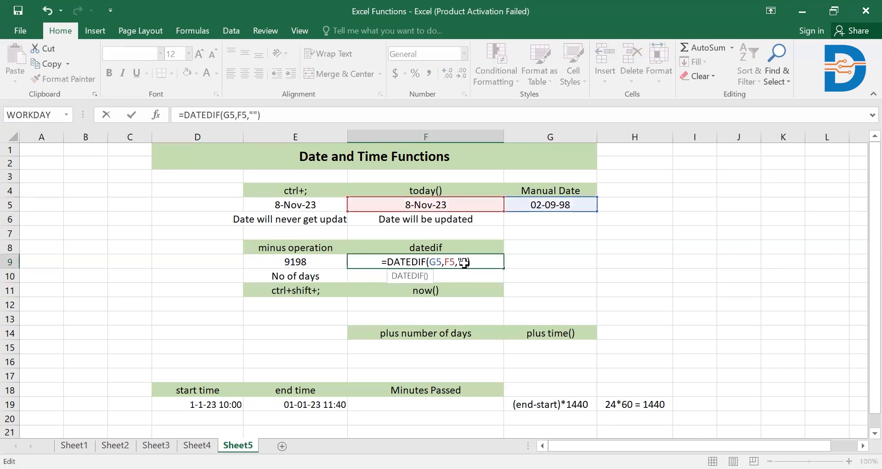
pyautogui.press('Return')
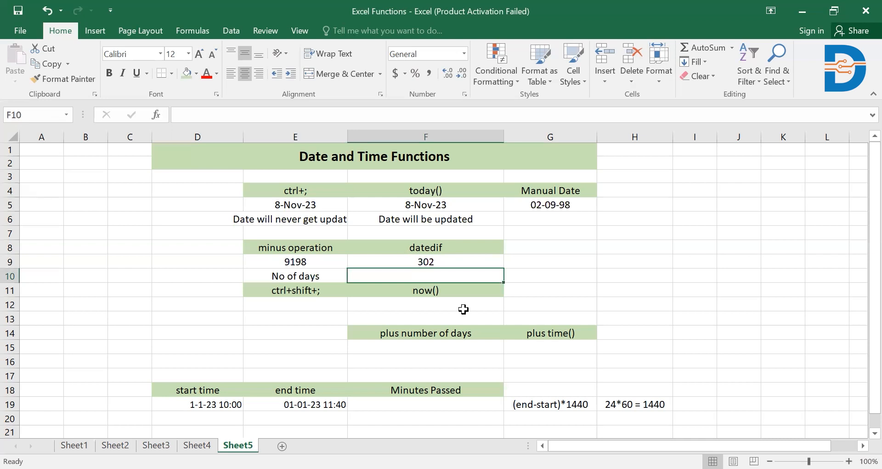
# Step: Switch the unit in the F9 DATEDIF formula to "d" for days and finally to "y" for full years
pyautogui.doubleClick(465, 262)
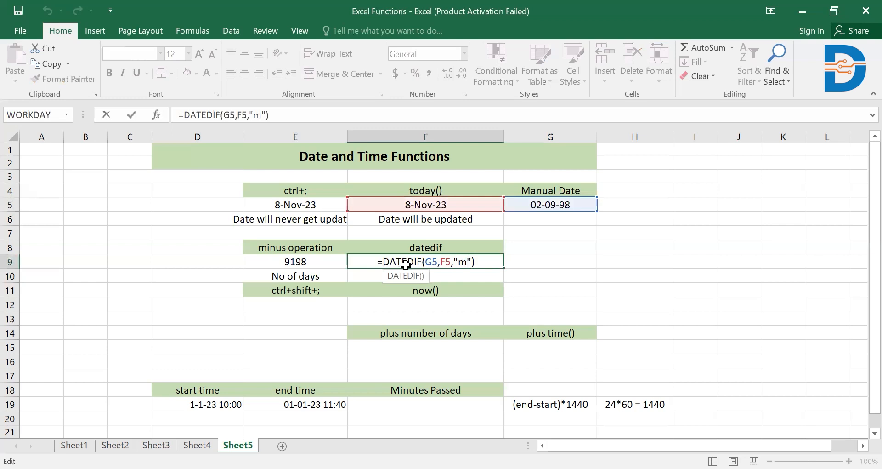
pyautogui.press('Return')
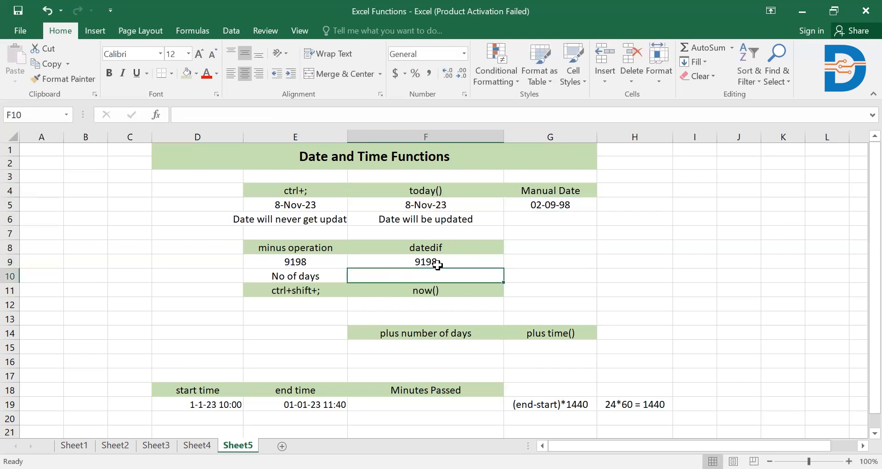
pyautogui.doubleClick(465, 266)
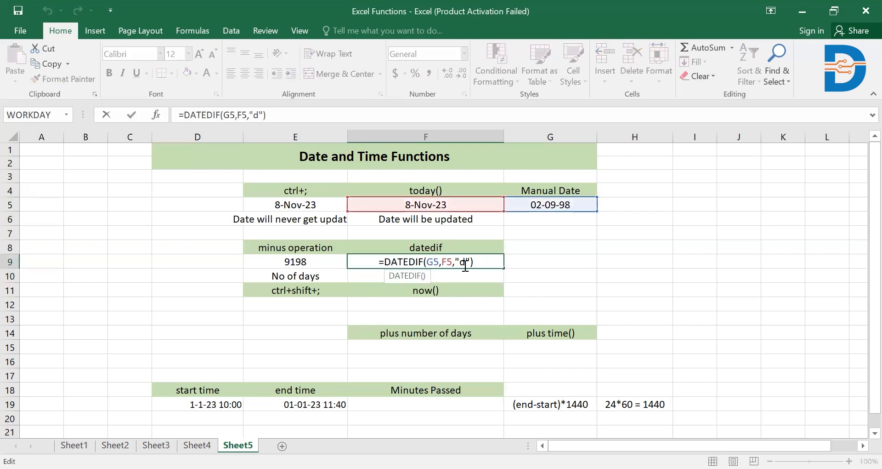
pyautogui.press('BackSpace')
pyautogui.write('y')
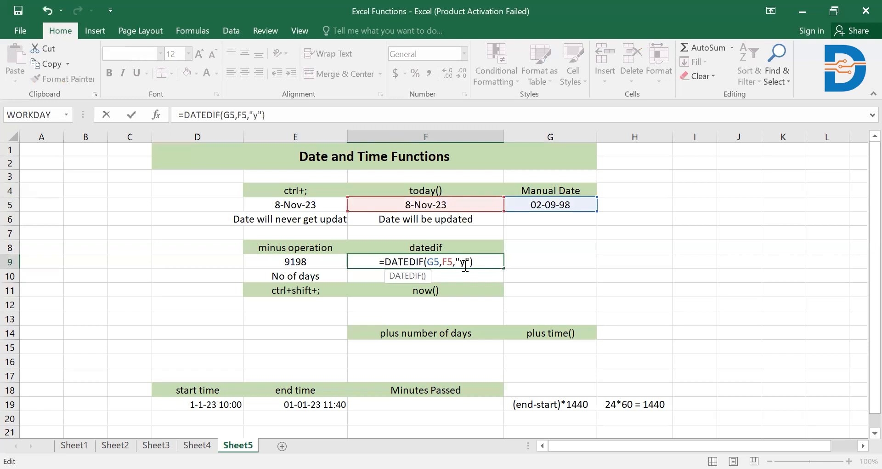
pyautogui.click(416, 278)
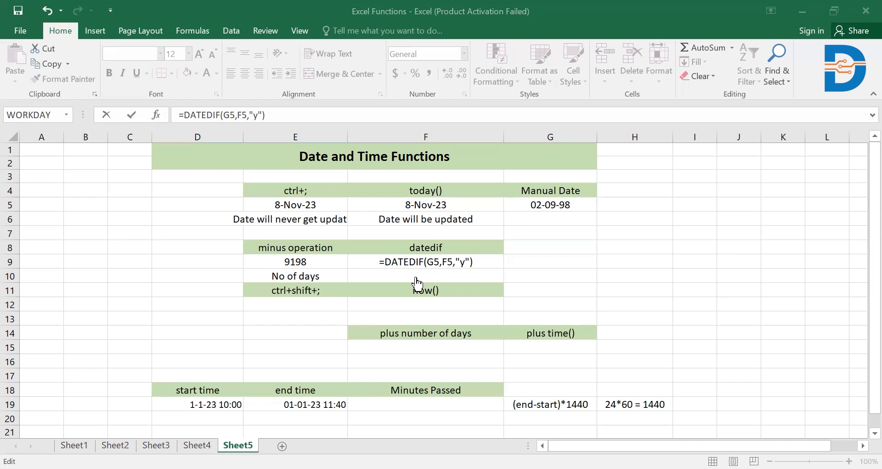
# Step: Insert the current time as a fixed value in E12 and enter =now() in F12 under the now() heading
pyautogui.click(287, 303)
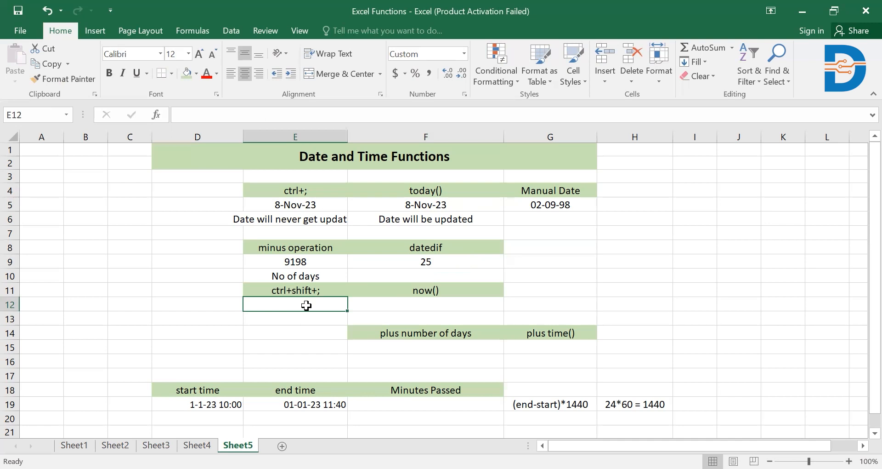
pyautogui.hotkey('ctrl', 'shift', ';')
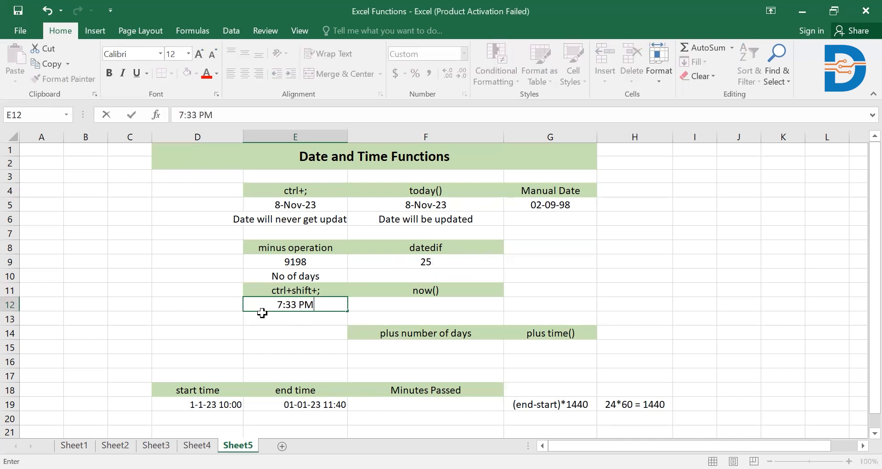
pyautogui.click(425, 304)
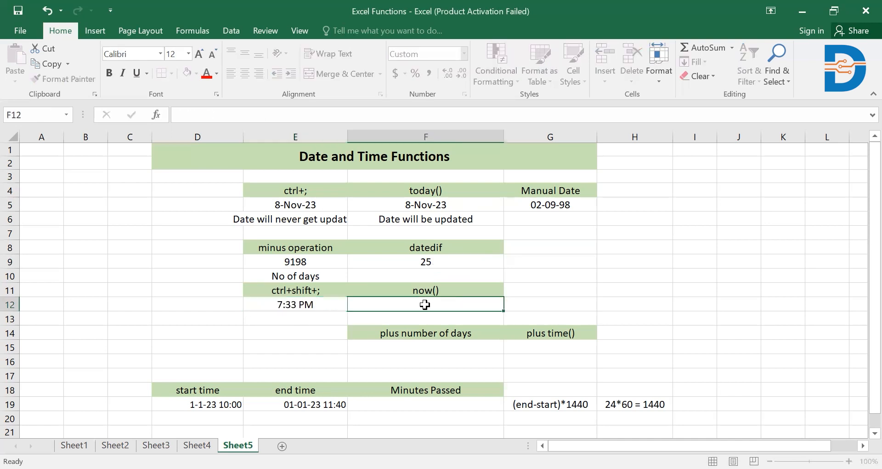
pyautogui.write('=n')
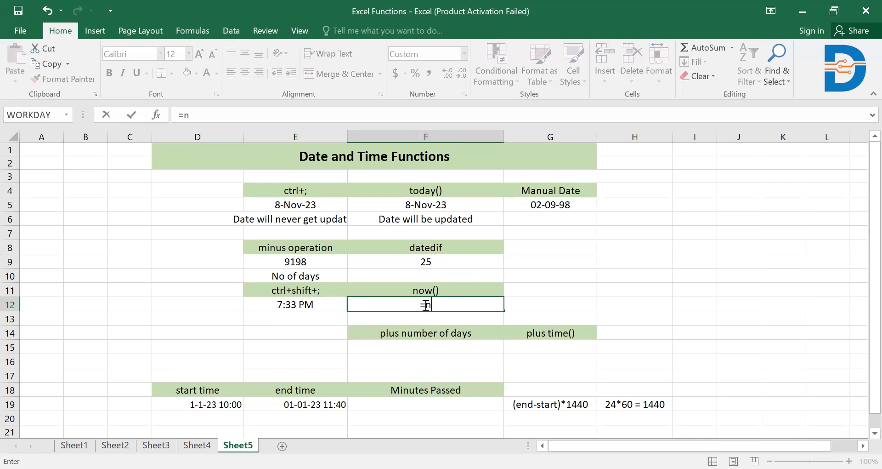
pyautogui.write('ow()')
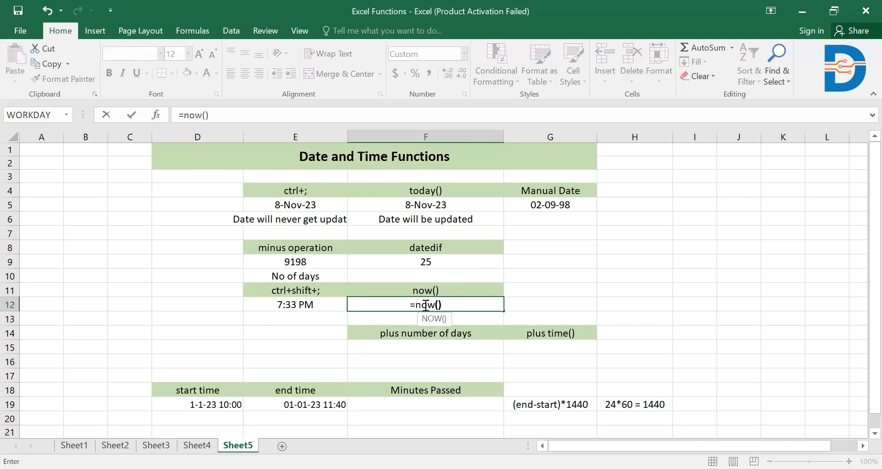
pyautogui.press('Return')
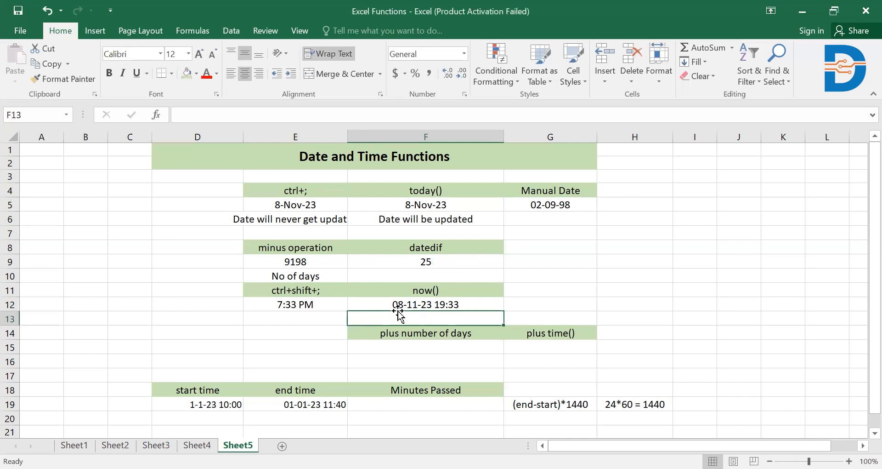
# Step: Format the NOW result in F12 with the Time category, using the 1:30 PM type
pyautogui.click(487, 306)
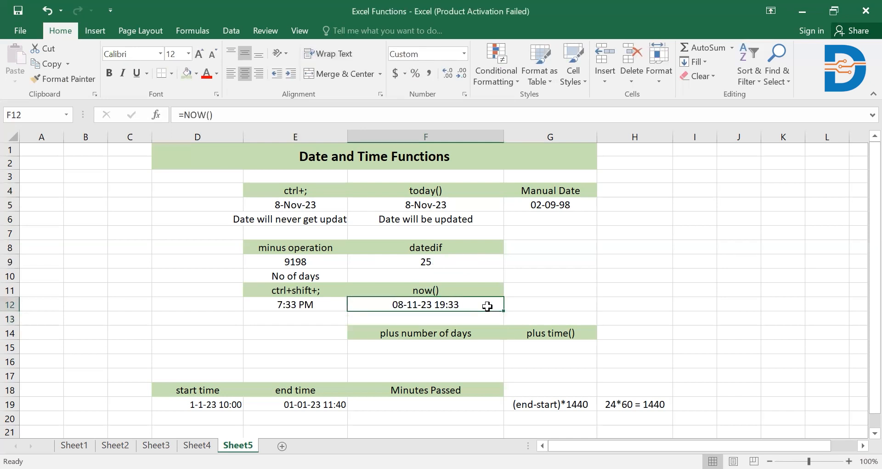
pyautogui.rightClick(487, 306)
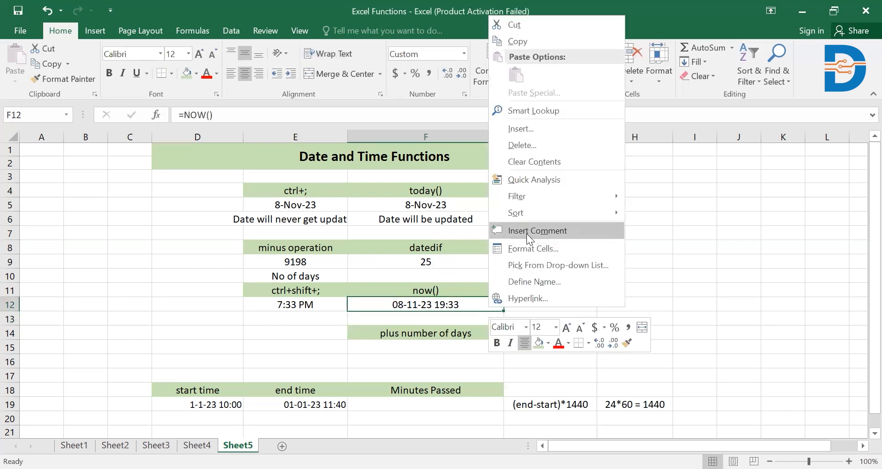
pyautogui.click(550, 249)
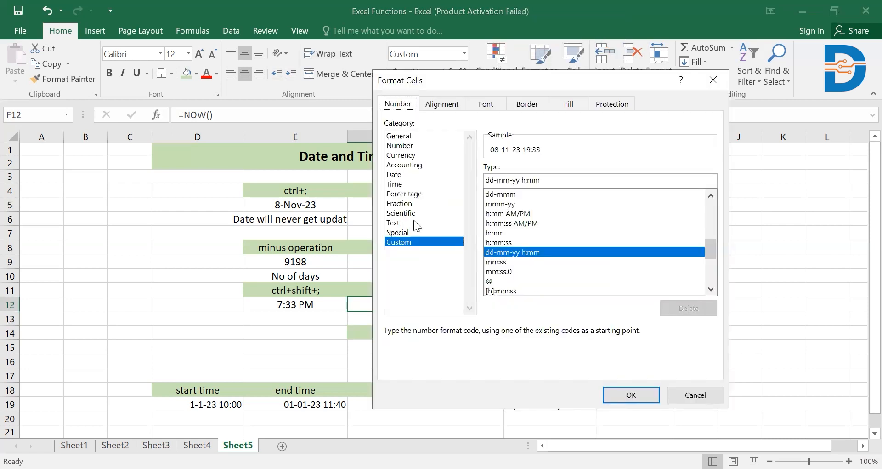
pyautogui.click(401, 185)
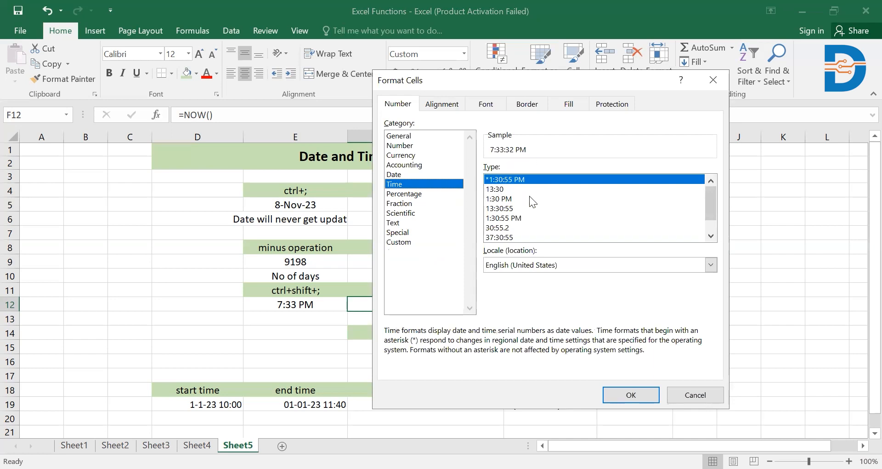
pyautogui.click(501, 199)
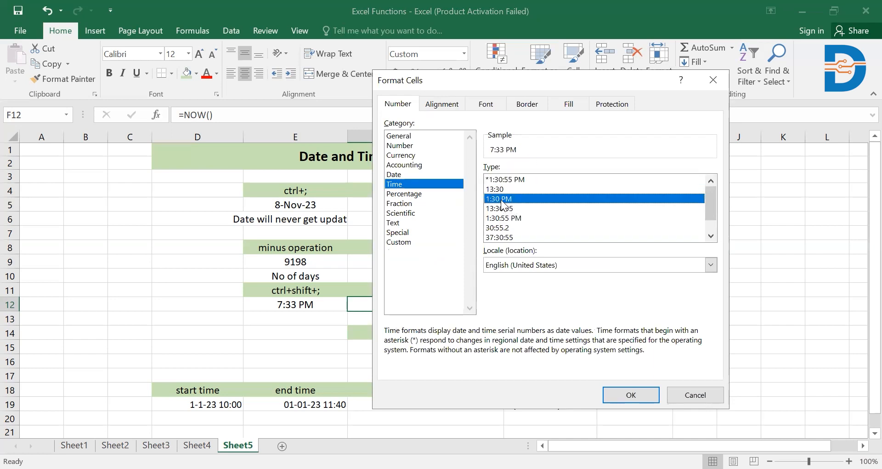
pyautogui.click(630, 394)
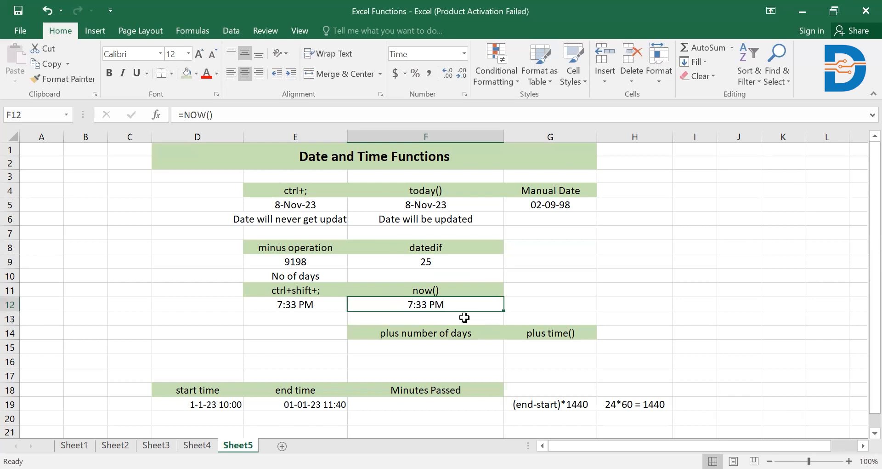
# Step: Undo the time formatting applied to F12
pyautogui.click(452, 349)
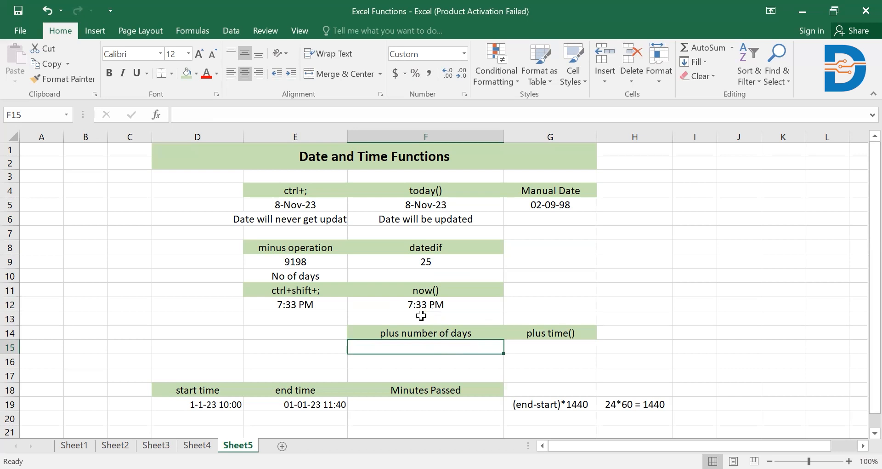
pyautogui.click(416, 303)
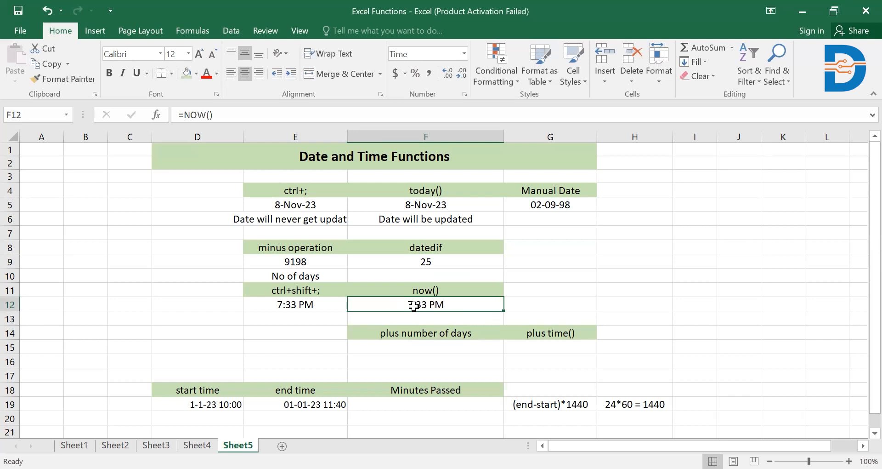
pyautogui.hotkey('ctrl', 'z')
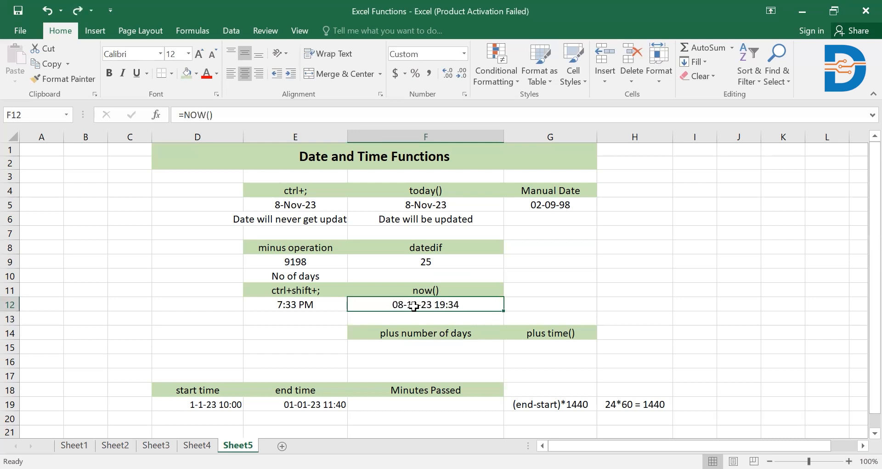
# Step: Add one and a half days to the current date and time in F15 with =F12+1.5
pyautogui.click(438, 348)
pyautogui.write('=')
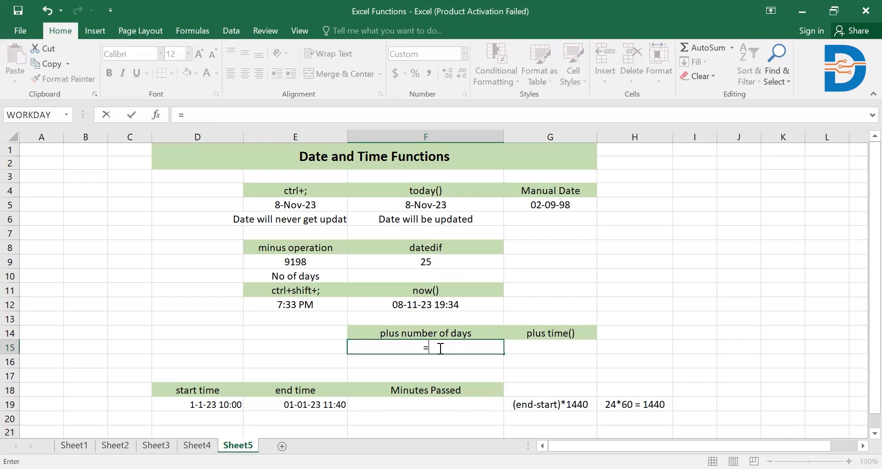
pyautogui.click(430, 304)
pyautogui.write('+1.5')
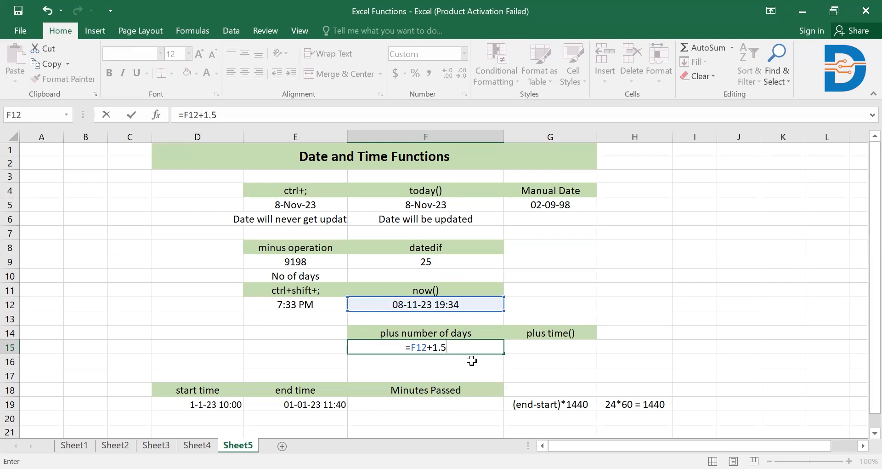
pyautogui.press('Return')
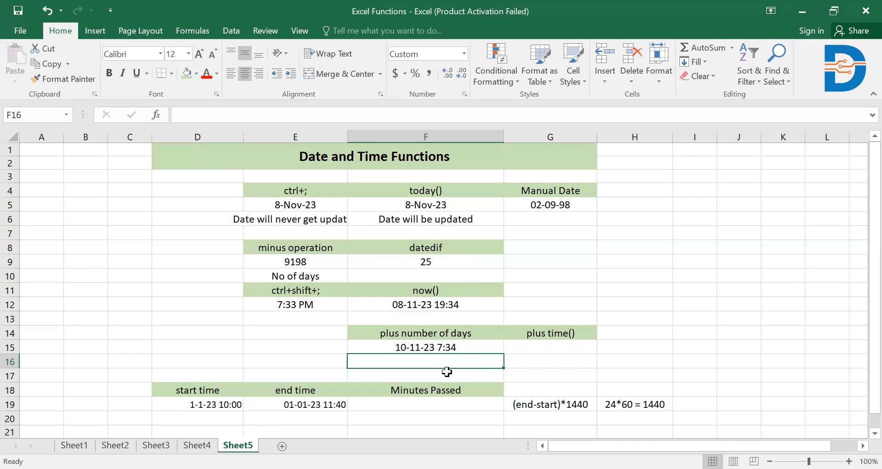
# Step: Change the F15 formula to =F12+0.5 so that it adds half a day
pyautogui.click(459, 349)
pyautogui.doubleClick(459, 349)
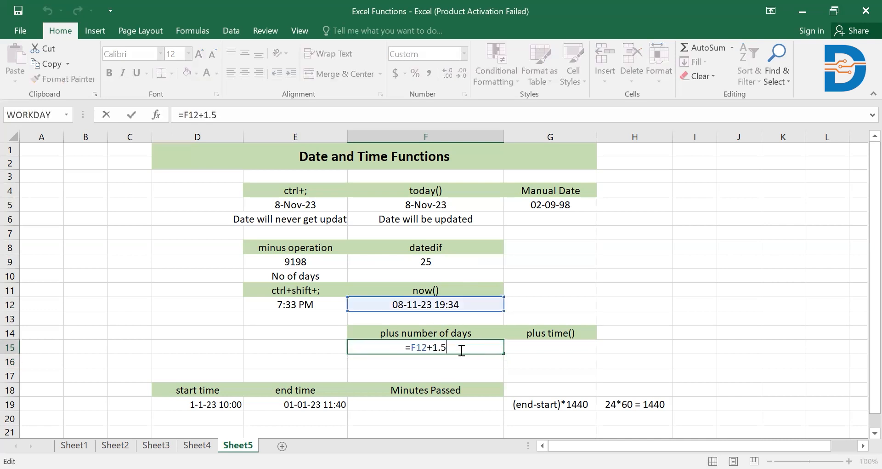
pyautogui.press('BackSpace')
pyautogui.press('BackSpace')
pyautogui.press('BackSpace')
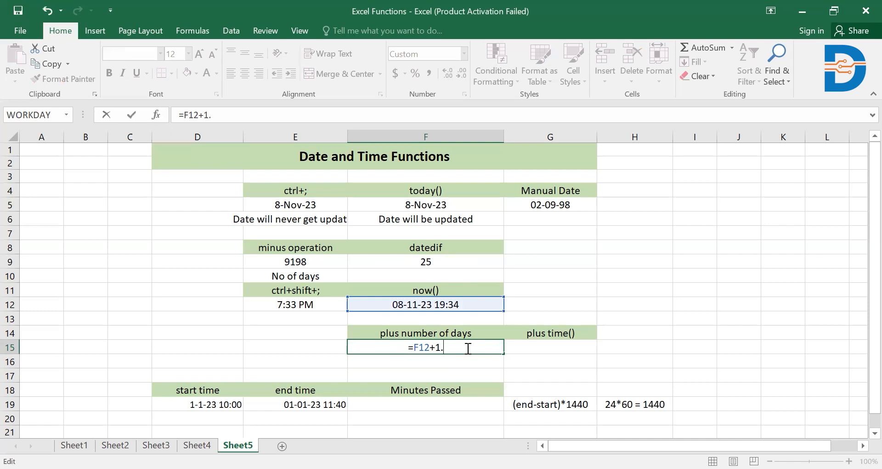
pyautogui.write('0.5')
pyautogui.press('Return')
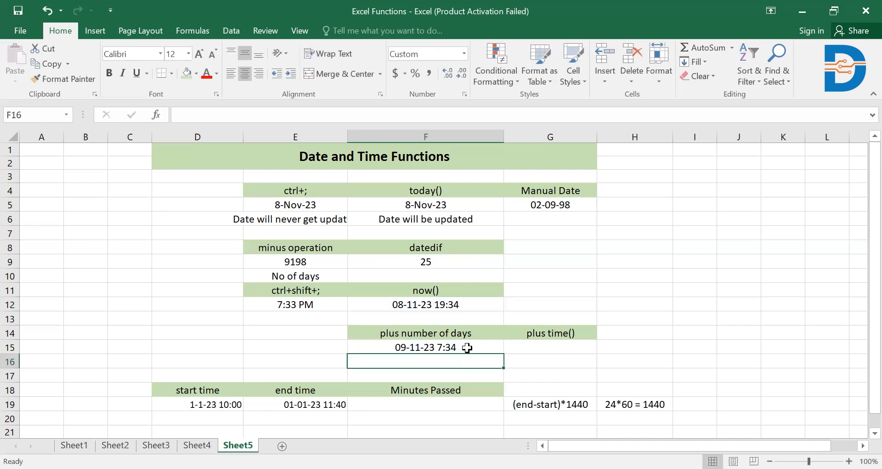
# Step: Change the F15 formula to =F12+10.5 so that it adds ten and a half days
pyautogui.doubleClick(490, 346)
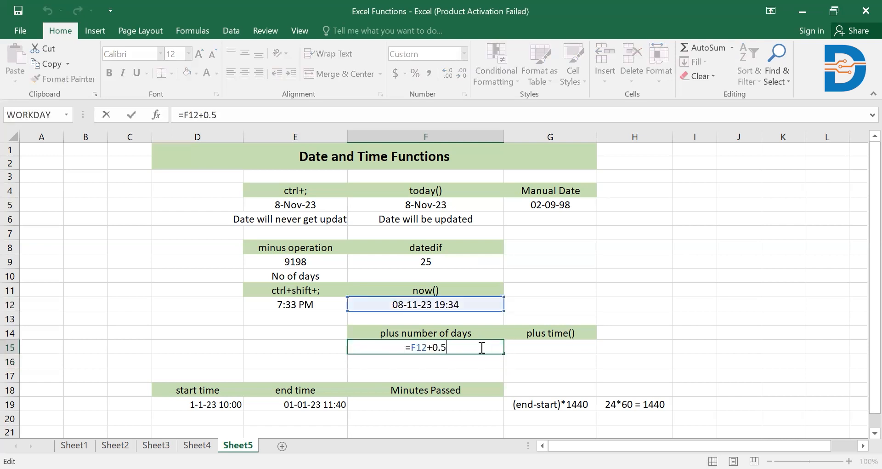
pyautogui.press('BackSpace')
pyautogui.press('BackSpace')
pyautogui.press('BackSpace')
pyautogui.write('10')
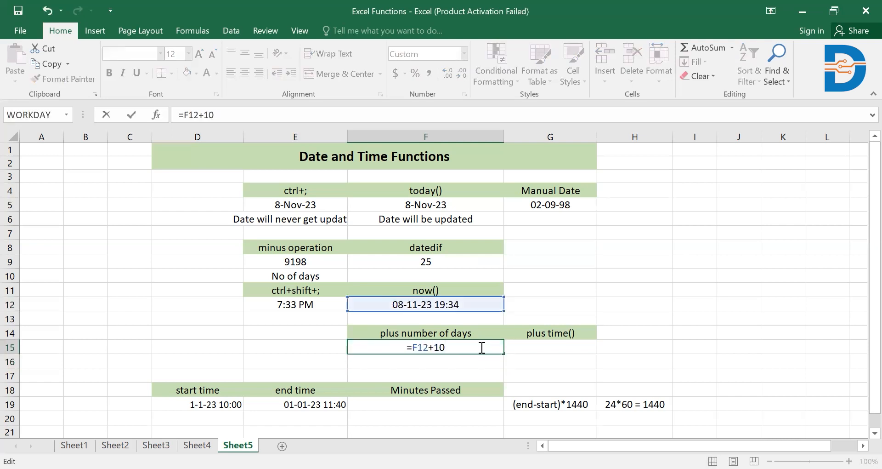
pyautogui.write('.5')
pyautogui.press('Return')
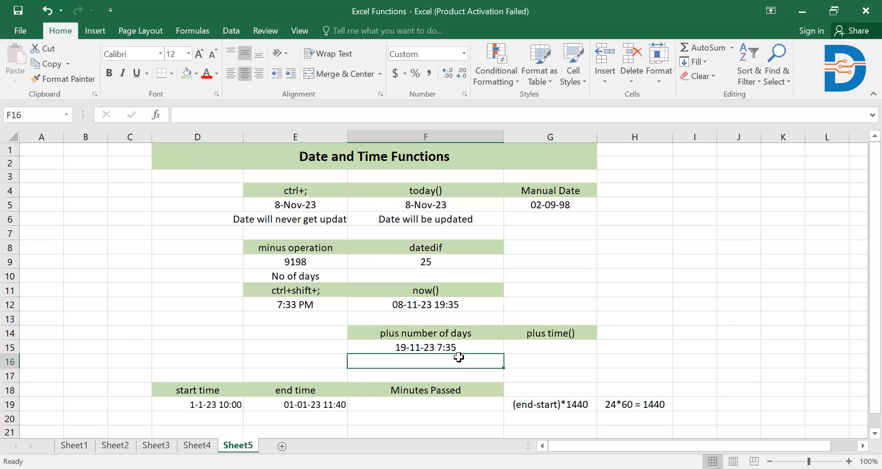
# Step: Add 3 hours, 30 minutes and 30 seconds to the current date and time in G15 with =F12+TIME(3,30,30)
pyautogui.click(519, 345)
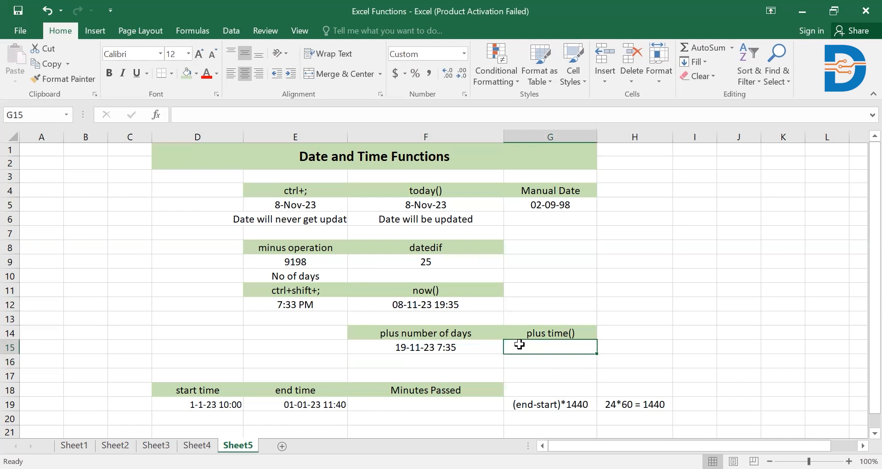
pyautogui.write('=')
pyautogui.click(456, 303)
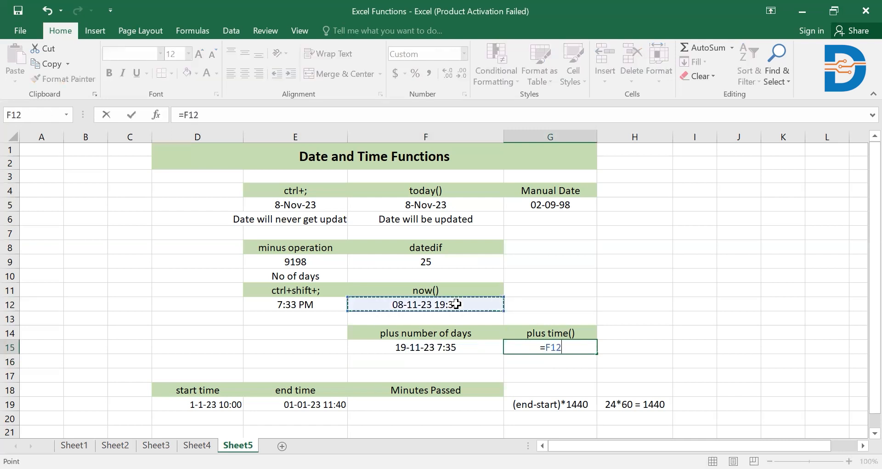
pyautogui.write('+')
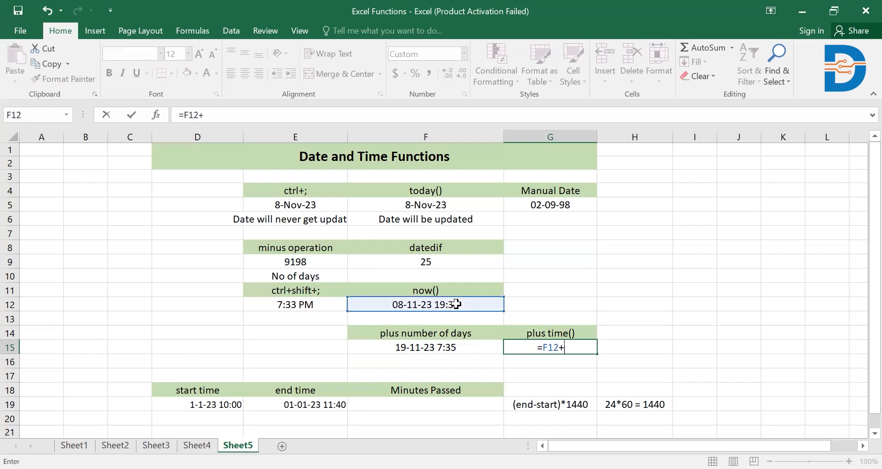
pyautogui.write('time(')
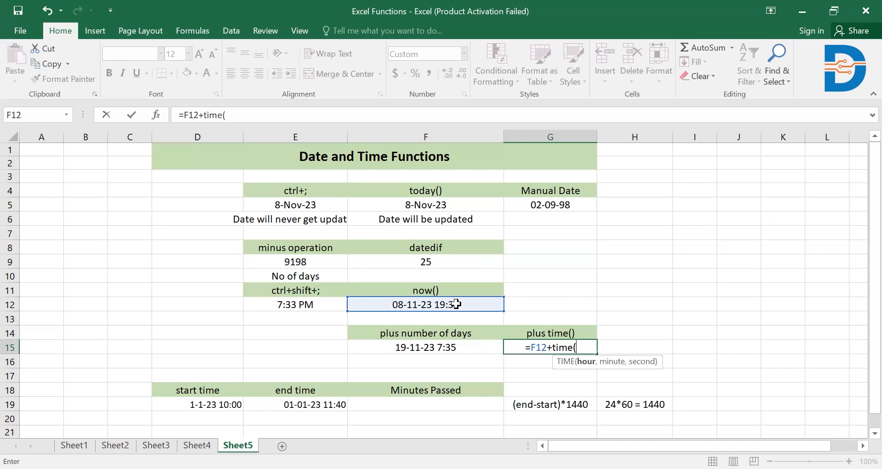
pyautogui.write('3,')
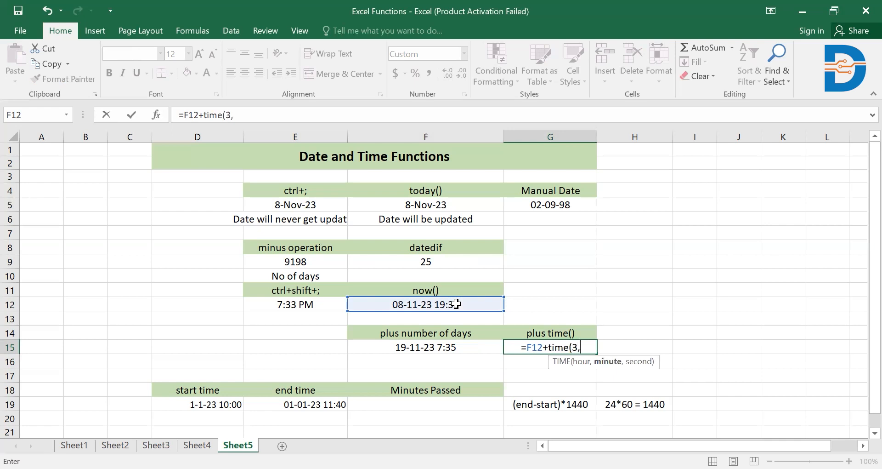
pyautogui.write('30,30)')
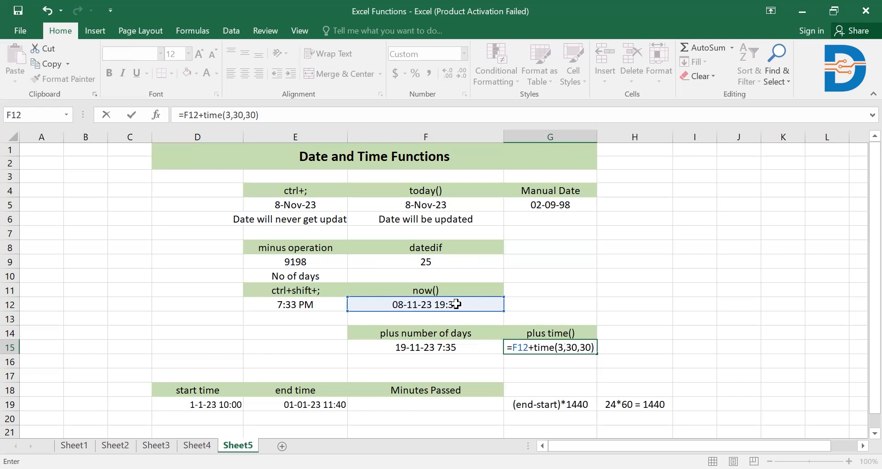
pyautogui.press('Return')
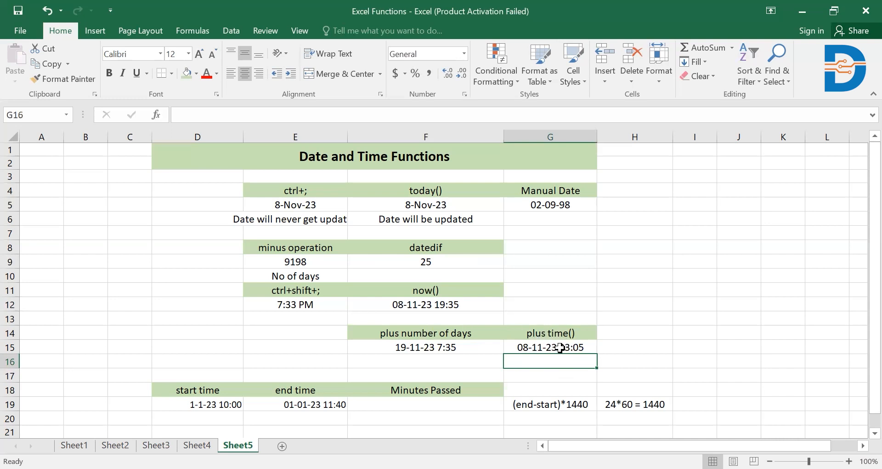
pyautogui.click(437, 302)
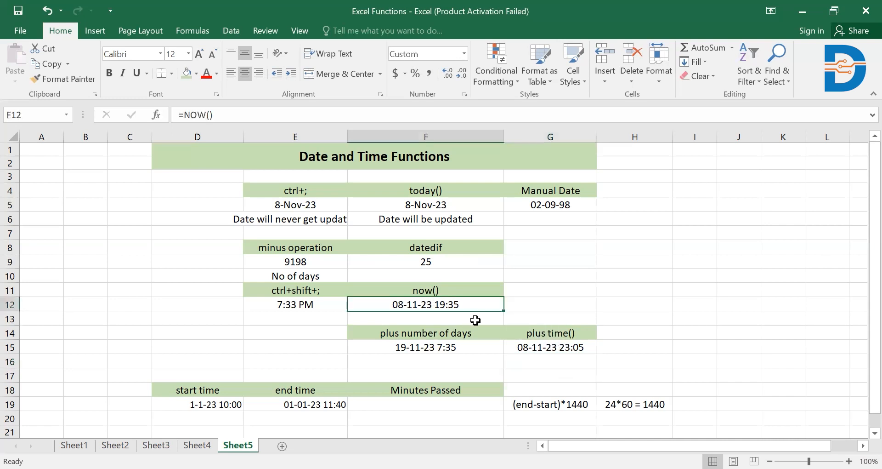
# Step: Calculate the minutes passed between the start and end times in F19 with =(E19-D19)*1440
pyautogui.scroll(-1, 524, 367)
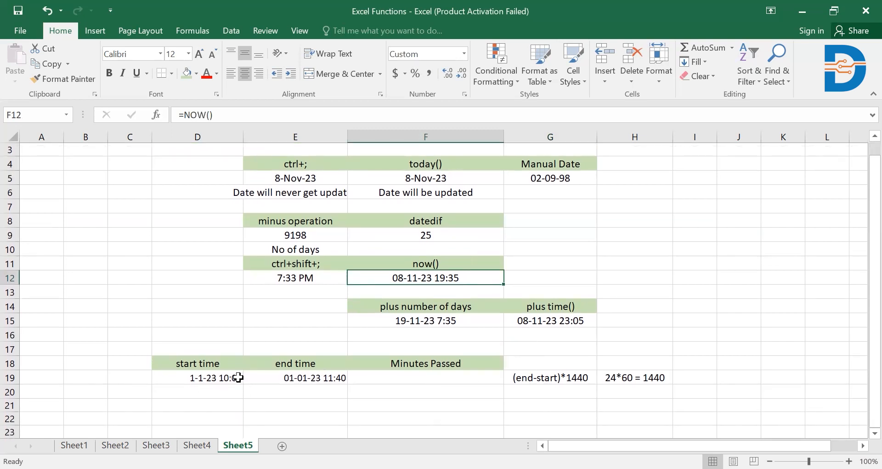
pyautogui.click(416, 375)
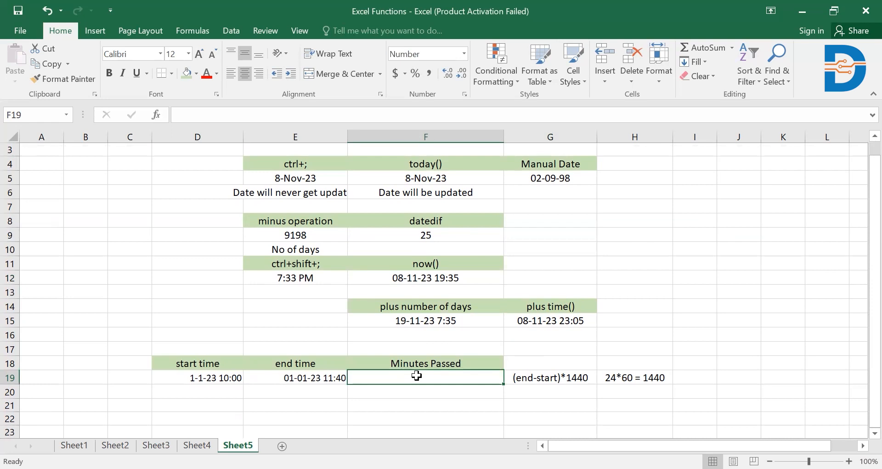
pyautogui.write('=')
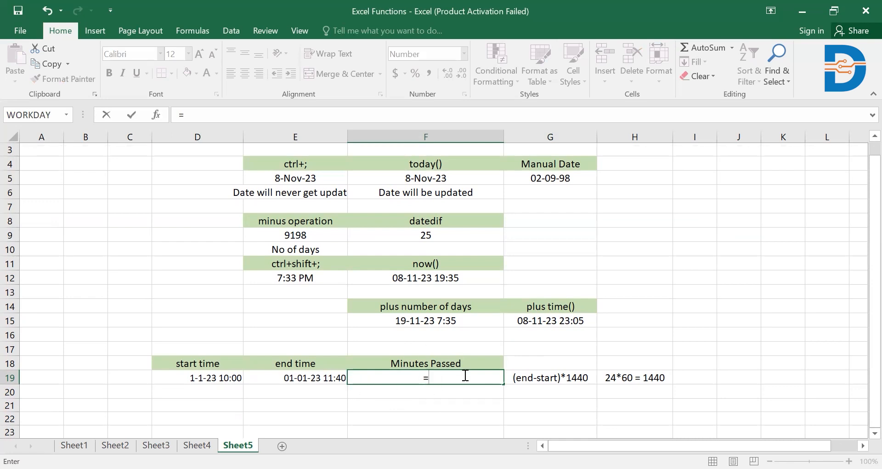
pyautogui.write('(')
pyautogui.click(313, 377)
pyautogui.write('-')
pyautogui.click(210, 376)
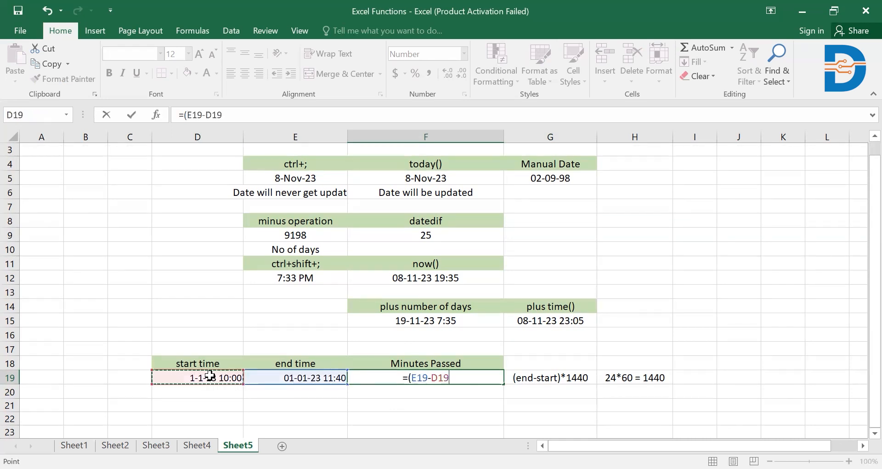
pyautogui.write(')')
pyautogui.write('*144')
pyautogui.write('0')
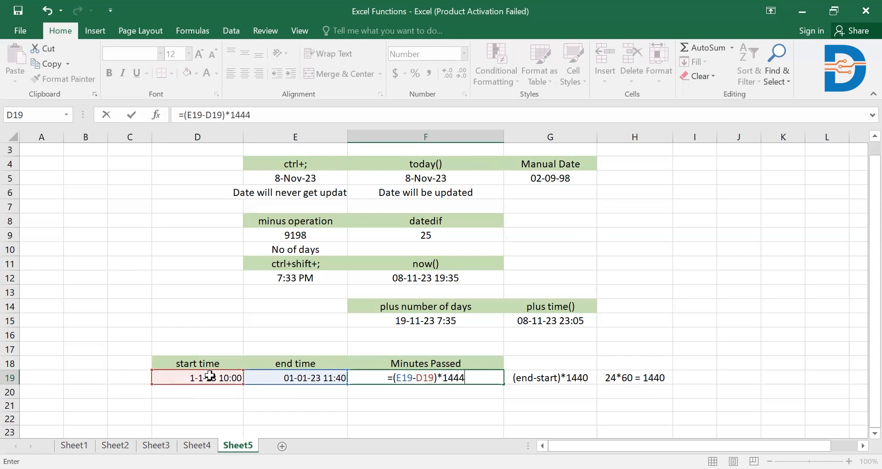
pyautogui.press('Return')
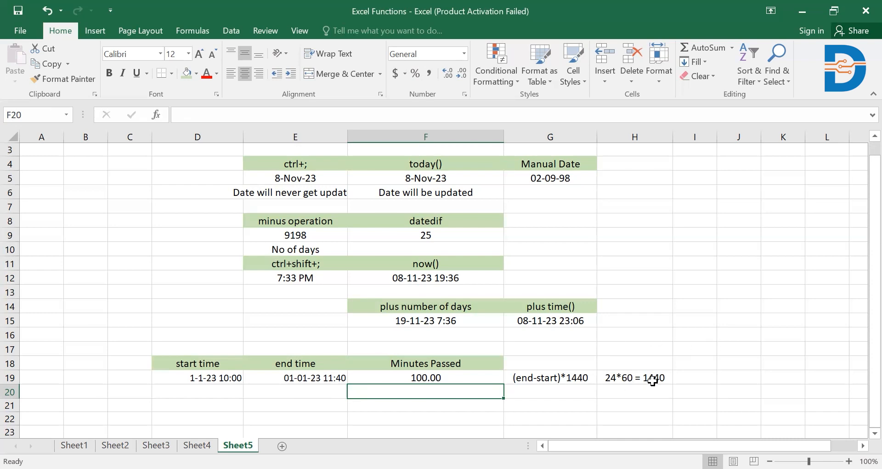
# Step: Browse the list of built-in Date & Time functions in the function library
pyautogui.scroll(1, 652, 379)
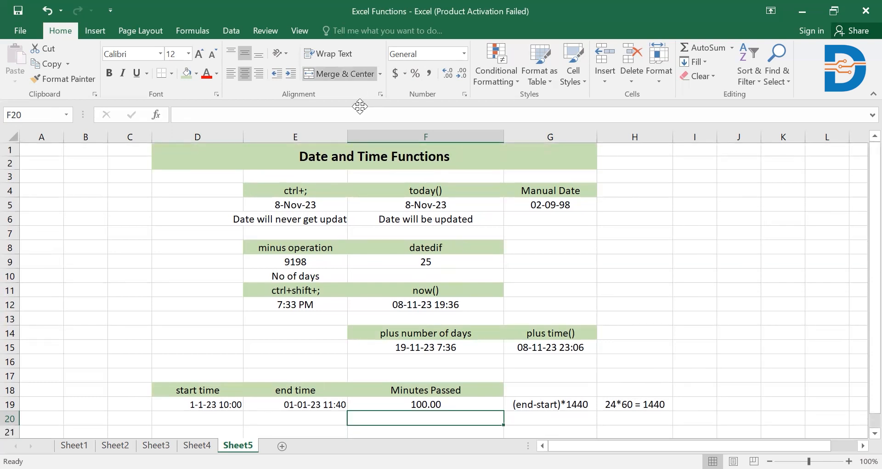
pyautogui.click(199, 28)
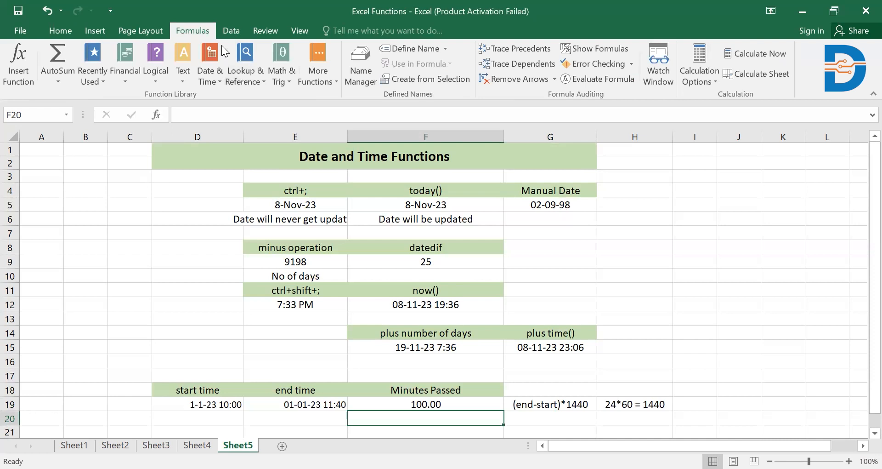
pyautogui.click(218, 78)
pyautogui.moveTo(308, 235); pyautogui.dragTo(301, 321)
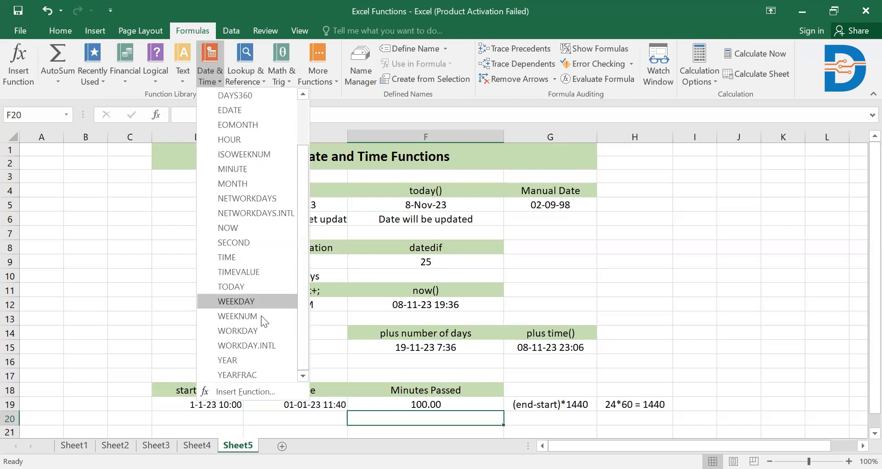
pyautogui.moveTo(306, 276); pyautogui.dragTo(303, 224)
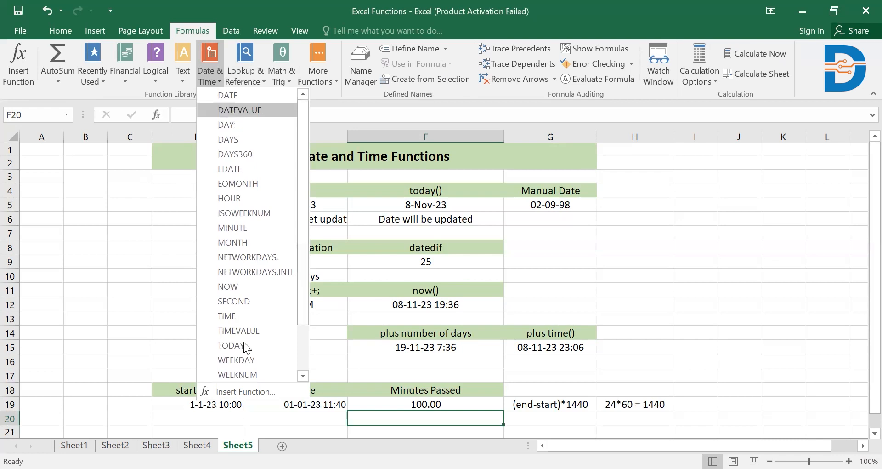